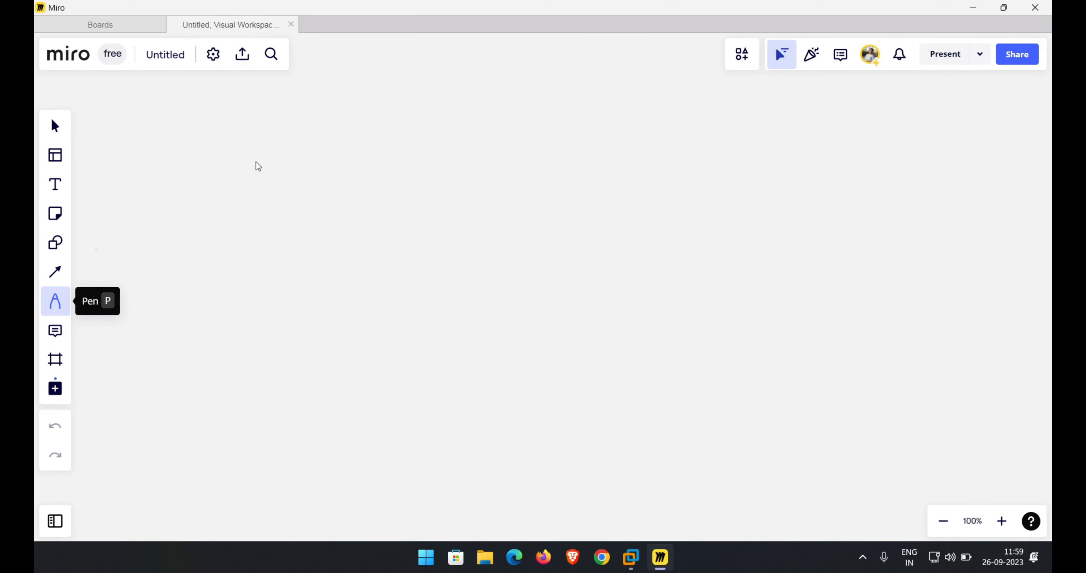
Handwrite the heading "CDC" with the Pen and underline it.
mouse_move(447, 57)
mouse_down()
mouse_move(446, 76)
mouse_move(462, 77)
mouse_up()
mouse_move(463, 57)
mouse_down()
mouse_move(479, 63)
mouse_move(464, 77)
mouse_up()
drag(508, 52, 507, 69)
drag(422, 89, 506, 80)
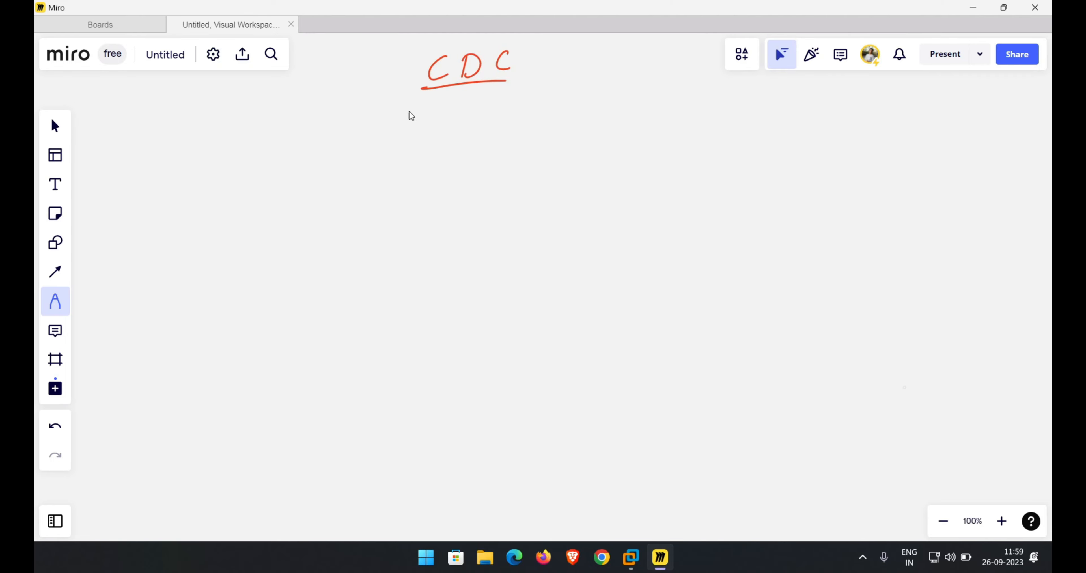
Write "Child Domain Controller" beneath the heading and underline it.
mouse_move(359, 103)
mouse_down()
mouse_move(370, 125)
mouse_move(473, 105)
mouse_move(519, 110)
mouse_up()
mouse_move(515, 94)
mouse_down()
mouse_move(539, 108)
mouse_move(573, 106)
mouse_up()
drag(581, 99, 608, 103)
drag(615, 101, 629, 95)
drag(638, 84, 640, 104)
mouse_move(646, 84)
mouse_down()
mouse_move(648, 103)
mouse_move(682, 86)
mouse_up()
drag(359, 147, 659, 113)
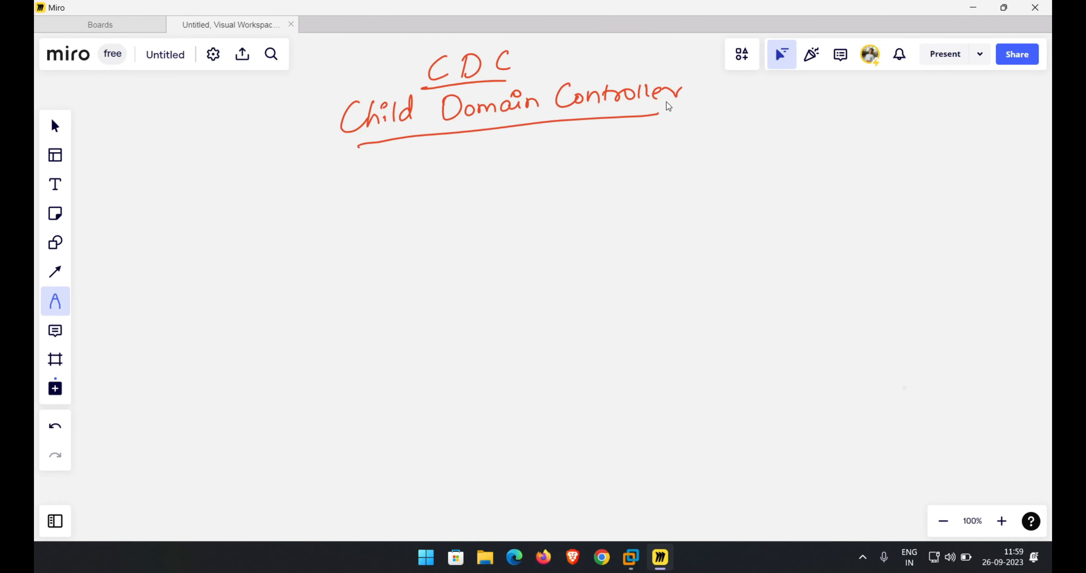
Draw a square box on the left and label it "DC" above.
mouse_move(221, 286)
mouse_down()
mouse_move(215, 397)
mouse_move(327, 353)
mouse_move(211, 416)
mouse_up()
mouse_move(258, 268)
mouse_down()
mouse_move(272, 254)
mouse_move(261, 269)
mouse_up()
drag(295, 251, 299, 261)
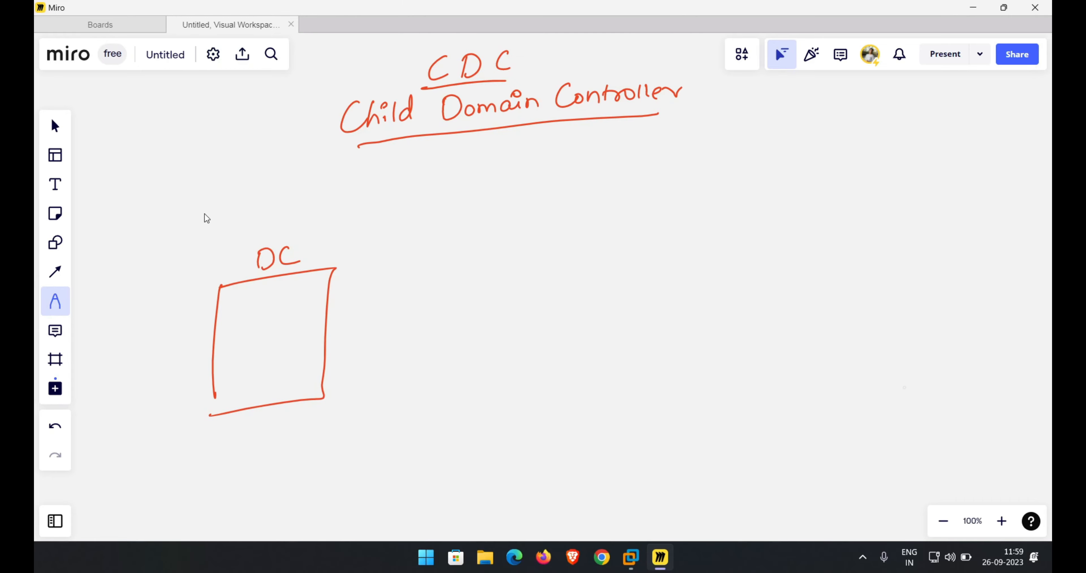
Write "cloud.commander" above the DC label and underline it.
mouse_move(212, 228)
mouse_down()
mouse_move(214, 246)
mouse_move(223, 244)
mouse_up()
drag(236, 233, 322, 221)
click(275, 224)
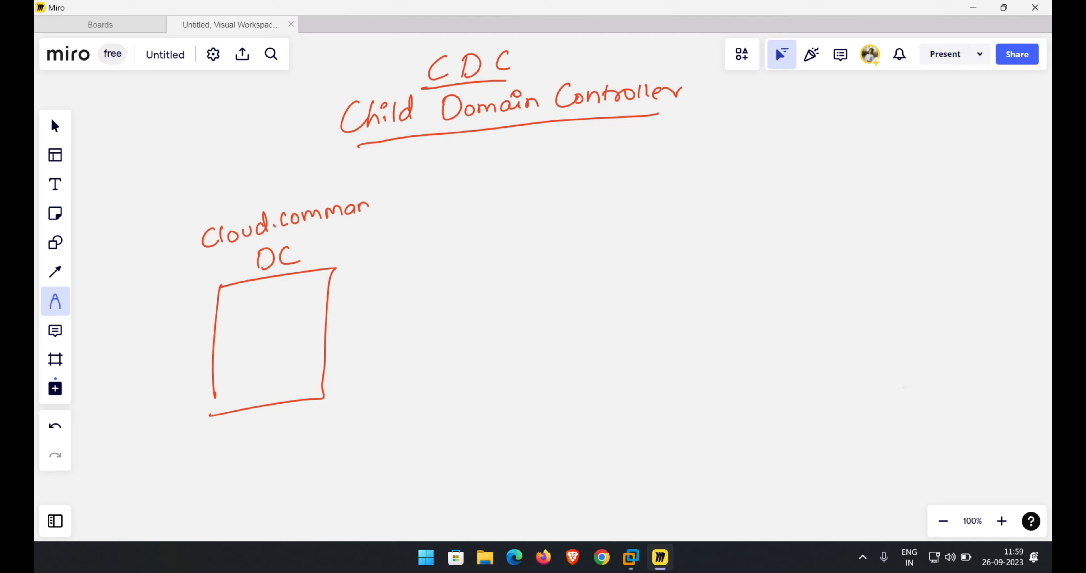
drag(379, 200, 415, 193)
drag(220, 251, 409, 207)
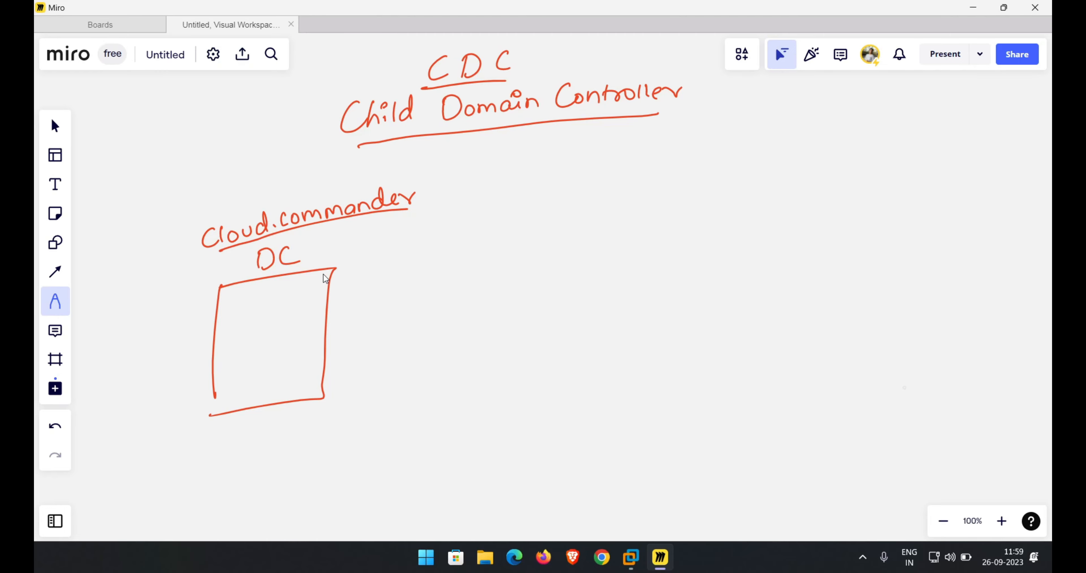
Draw an arrow from the DC box to an underlined "User1" label.
mouse_move(315, 279)
mouse_down()
mouse_move(360, 274)
mouse_move(351, 283)
mouse_move(381, 261)
mouse_up()
mouse_move(393, 263)
mouse_down()
mouse_move(389, 275)
mouse_move(419, 263)
mouse_up()
drag(434, 252, 435, 277)
drag(360, 296, 439, 279)
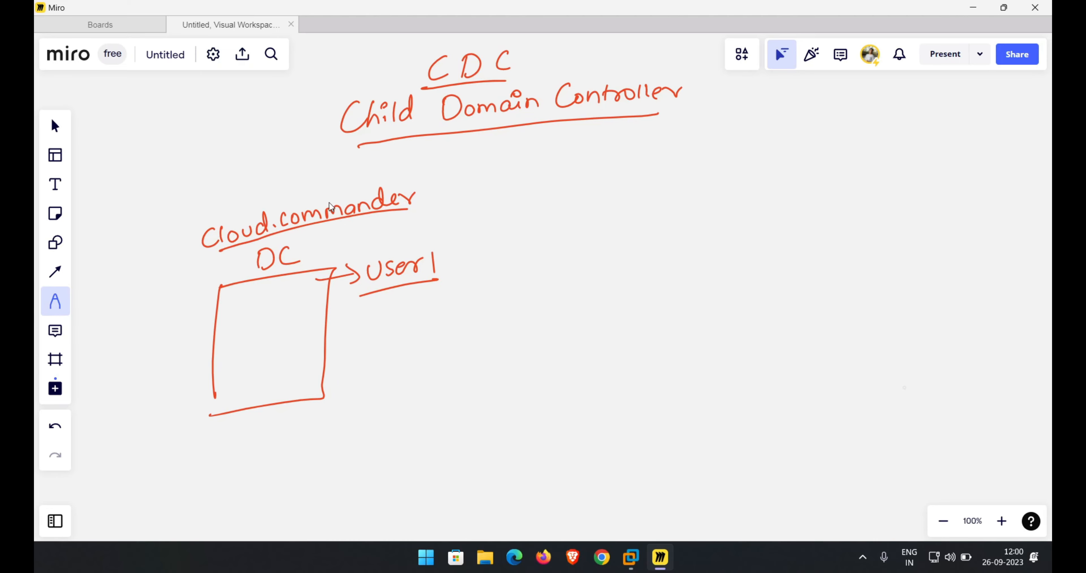
Frame the cloud.commander label, remove a stray mark, and draw a connecting line to a second box on the right.
mouse_move(194, 218)
mouse_down()
mouse_move(203, 265)
mouse_move(352, 173)
mouse_move(424, 181)
mouse_move(352, 224)
mouse_move(208, 266)
mouse_up()
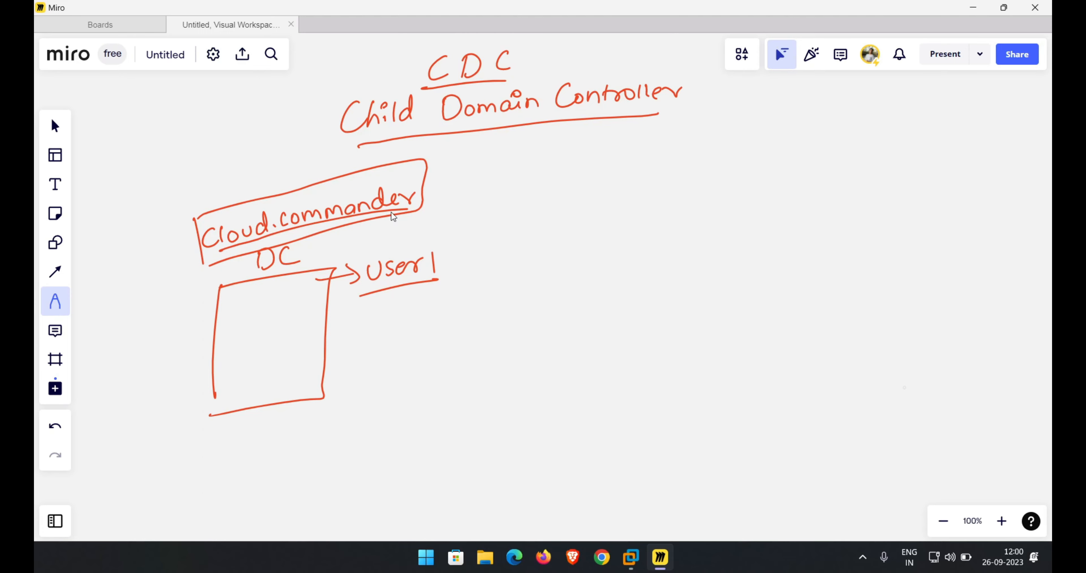
mouse_move(393, 216)
mouse_down()
mouse_move(491, 253)
mouse_move(570, 254)
mouse_move(547, 342)
mouse_up()
click(547, 370)
key(Delete)
mouse_move(572, 249)
mouse_down()
mouse_move(602, 245)
mouse_move(693, 304)
mouse_move(637, 419)
mouse_move(559, 375)
mouse_move(560, 329)
mouse_up()
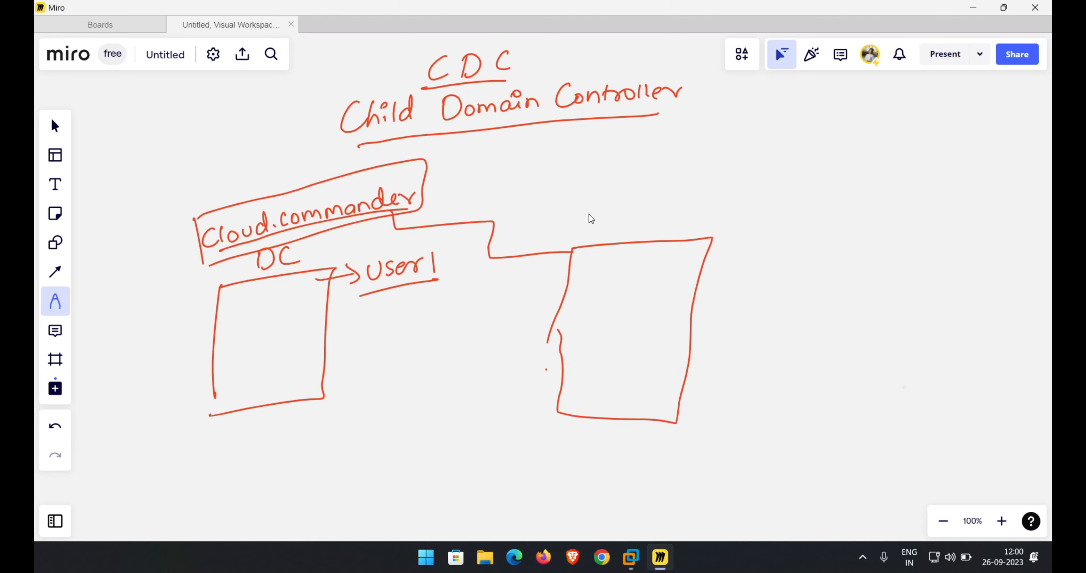
Write "Child" above the right box and underline it.
drag(594, 212, 591, 231)
mouse_move(612, 206)
mouse_down()
mouse_move(610, 230)
mouse_move(633, 227)
mouse_up()
mouse_move(650, 213)
mouse_down()
mouse_move(652, 201)
mouse_move(654, 226)
mouse_up()
drag(592, 236, 659, 225)
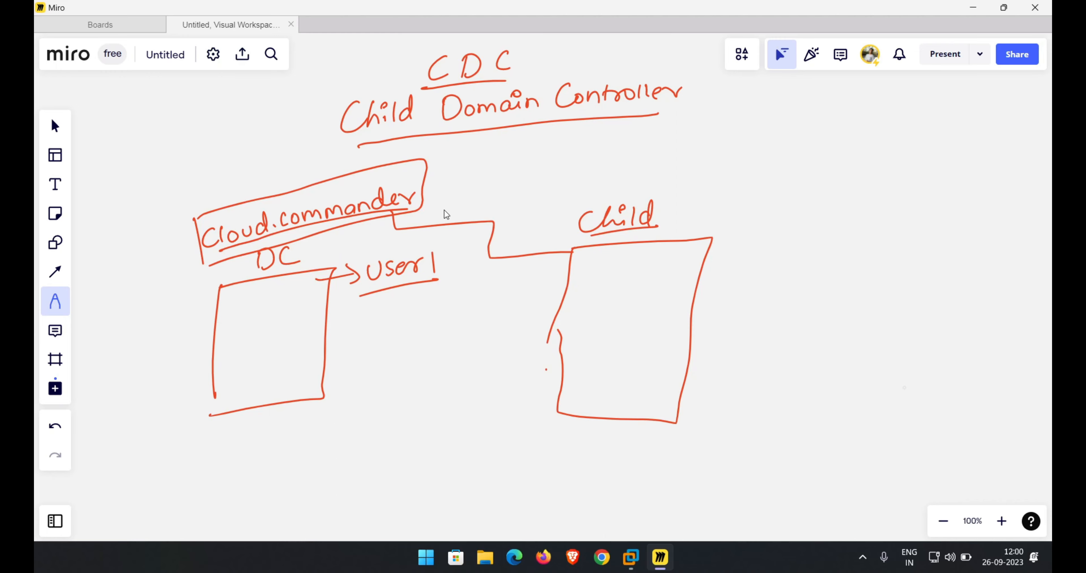
Draw two boxes joined by a dot above Child and write "local" and "cloud.commander" inside them.
mouse_move(570, 156)
mouse_down()
mouse_move(569, 183)
mouse_move(636, 149)
mouse_move(678, 156)
mouse_move(568, 183)
mouse_up()
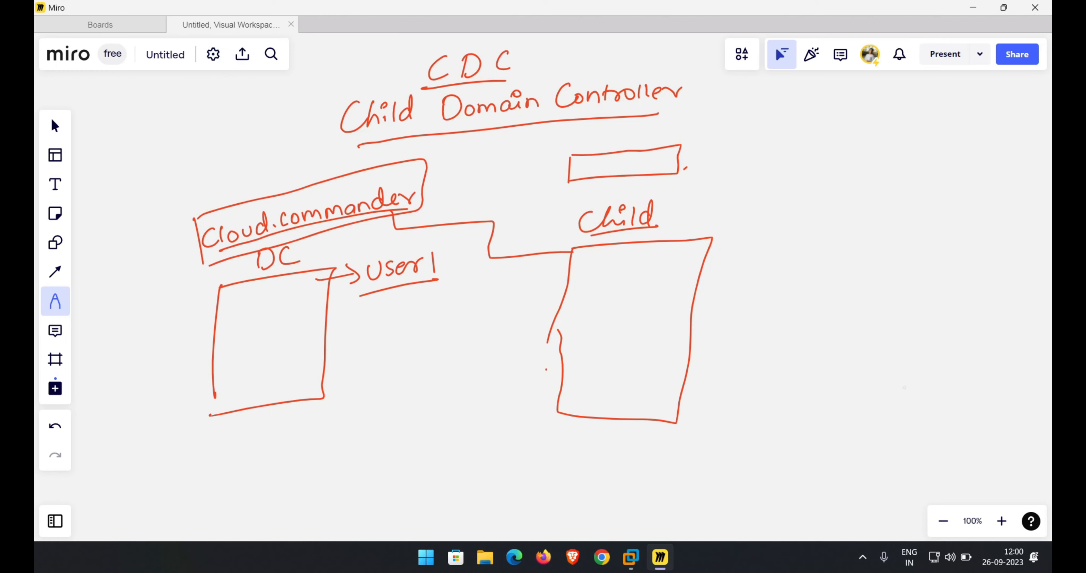
mouse_move(697, 142)
mouse_down()
mouse_move(696, 171)
mouse_move(783, 136)
mouse_move(903, 131)
mouse_move(912, 150)
mouse_move(858, 166)
mouse_move(695, 171)
mouse_up()
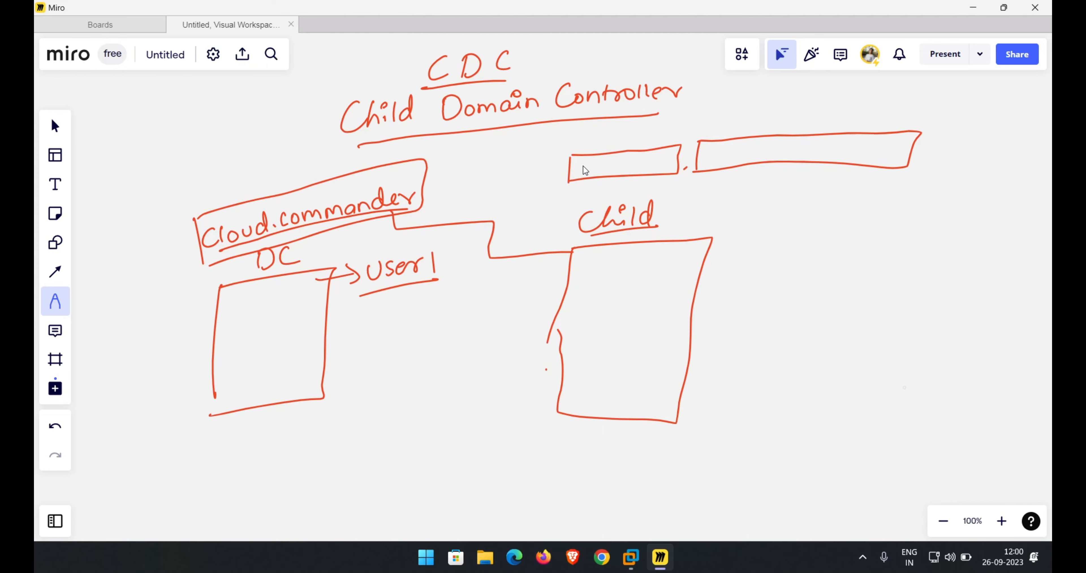
drag(598, 164, 597, 165)
mouse_move(608, 164)
mouse_down()
mouse_move(608, 174)
mouse_move(638, 170)
mouse_up()
mouse_move(717, 153)
mouse_down()
mouse_move(710, 164)
mouse_move(900, 145)
mouse_up()
click(766, 157)
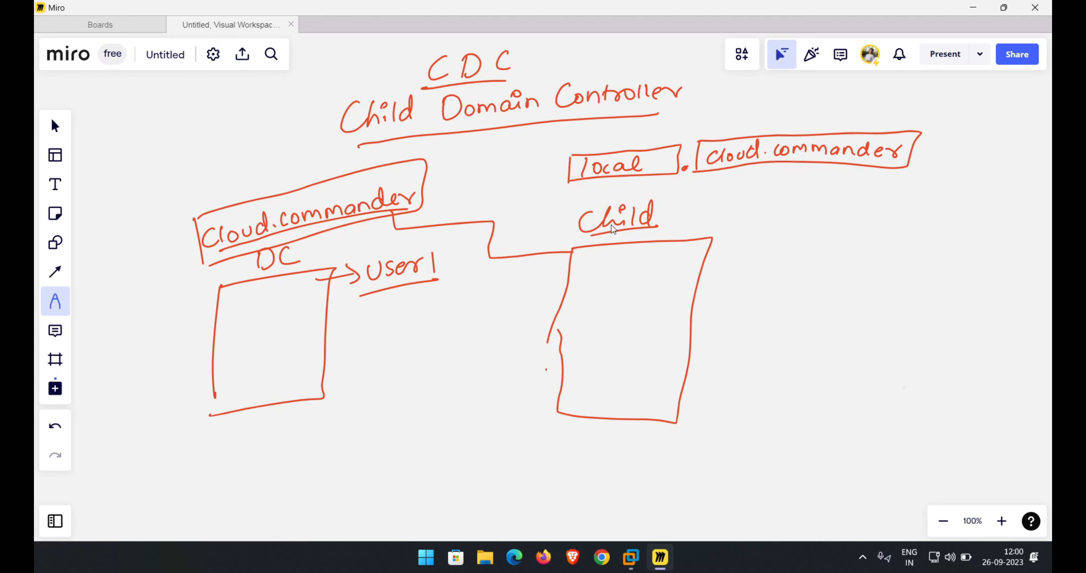
Underline the Child label again and draw a frame around the User1 label.
drag(588, 237, 650, 233)
click(608, 173)
click(683, 167)
click(737, 162)
drag(364, 254, 359, 297)
mouse_move(361, 252)
mouse_down()
mouse_move(385, 246)
mouse_move(443, 266)
mouse_move(439, 281)
mouse_up()
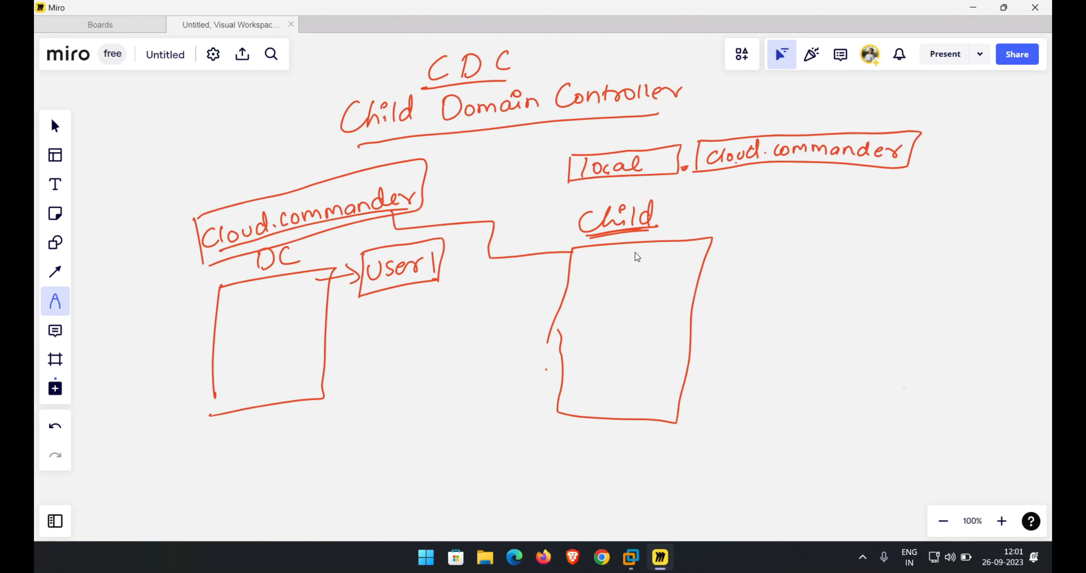
Write "PDC" beneath the left box and underline it.
drag(216, 426, 216, 458)
drag(215, 427, 245, 443)
mouse_move(240, 419)
mouse_down()
mouse_move(255, 425)
mouse_move(248, 441)
mouse_up()
mouse_move(276, 408)
mouse_down()
mouse_move(271, 418)
mouse_move(285, 424)
mouse_up()
drag(220, 484, 301, 438)
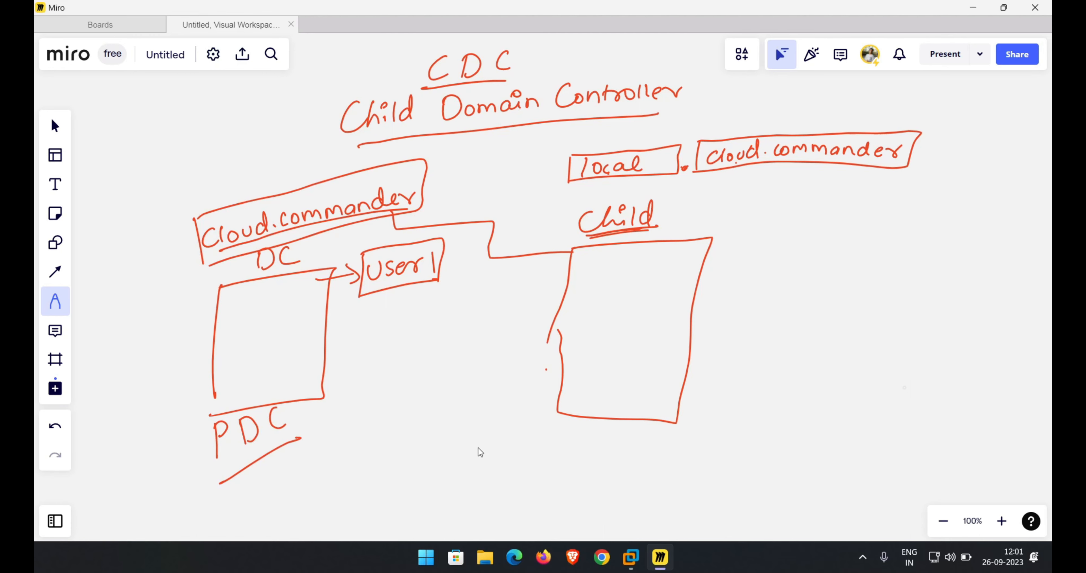
Write "PDC" beneath the right box and underline it.
drag(578, 436, 579, 465)
drag(579, 435, 602, 461)
drag(603, 435, 607, 461)
drag(641, 431, 651, 444)
drag(580, 481, 648, 465)
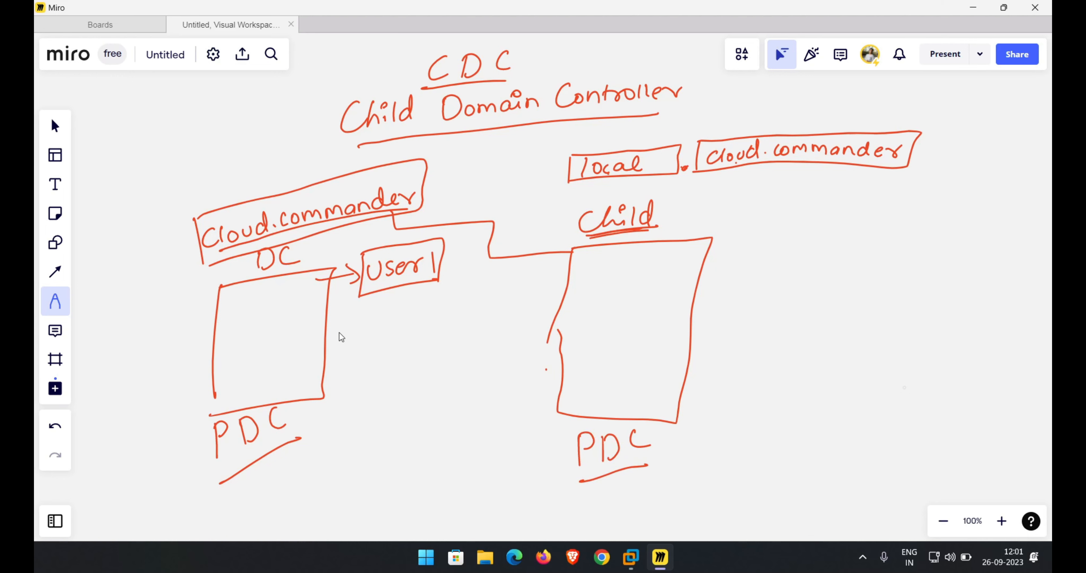
Frame the Child label and draw an arrow from the right box to an underlined "User1" label.
mouse_move(568, 199)
mouse_down()
mouse_move(564, 244)
mouse_move(678, 191)
mouse_move(651, 231)
mouse_move(558, 240)
mouse_up()
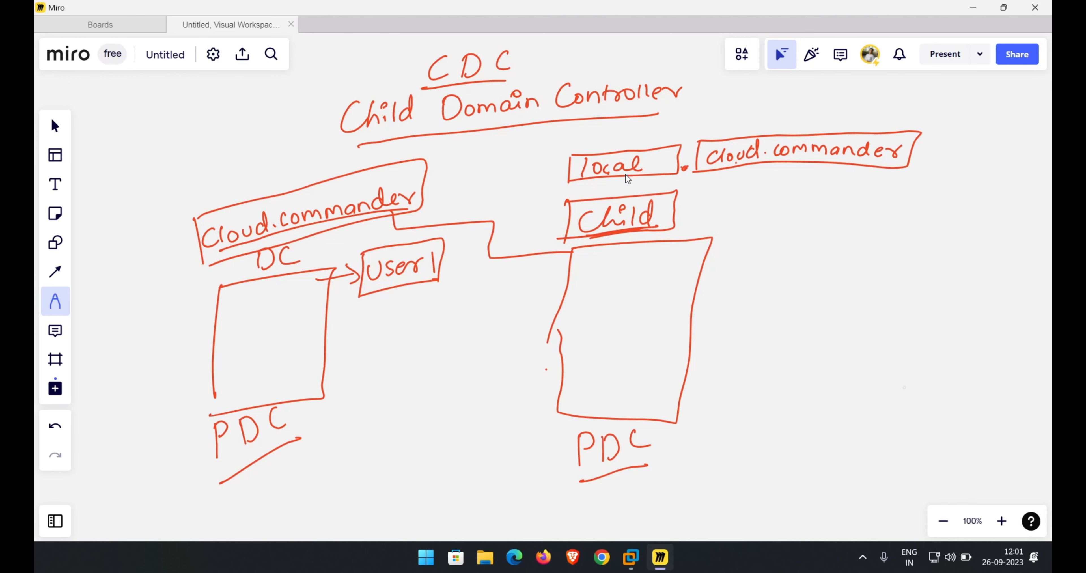
drag(696, 251, 730, 251)
mouse_move(724, 241)
mouse_down()
mouse_move(737, 249)
mouse_move(727, 258)
mouse_up()
mouse_move(753, 239)
mouse_down()
mouse_move(746, 260)
mouse_move(765, 240)
mouse_move(803, 258)
mouse_up()
drag(806, 253, 826, 244)
drag(837, 244, 831, 268)
drag(732, 266, 832, 271)
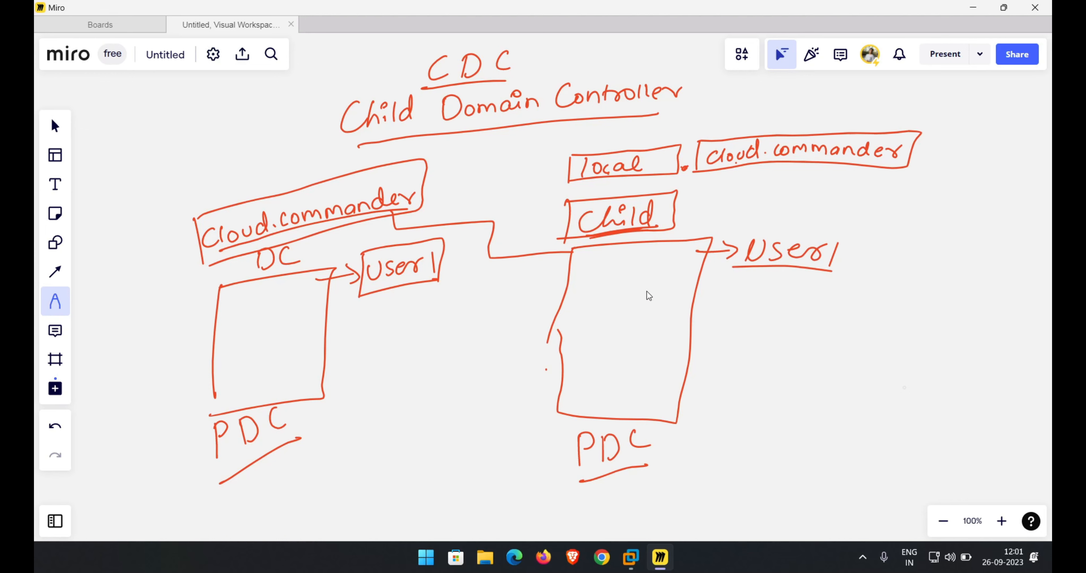
Write "IP" with an arrow to another "IP" between the two boxes.
drag(349, 329, 354, 348)
mouse_move(363, 329)
mouse_down()
mouse_move(364, 357)
mouse_move(364, 343)
mouse_up()
drag(393, 334, 477, 325)
drag(465, 315, 475, 335)
mouse_move(499, 318)
mouse_down()
mouse_move(516, 316)
mouse_move(506, 337)
mouse_up()
mouse_move(497, 335)
mouse_down()
mouse_move(520, 333)
mouse_move(519, 347)
mouse_up()
drag(523, 322, 538, 341)
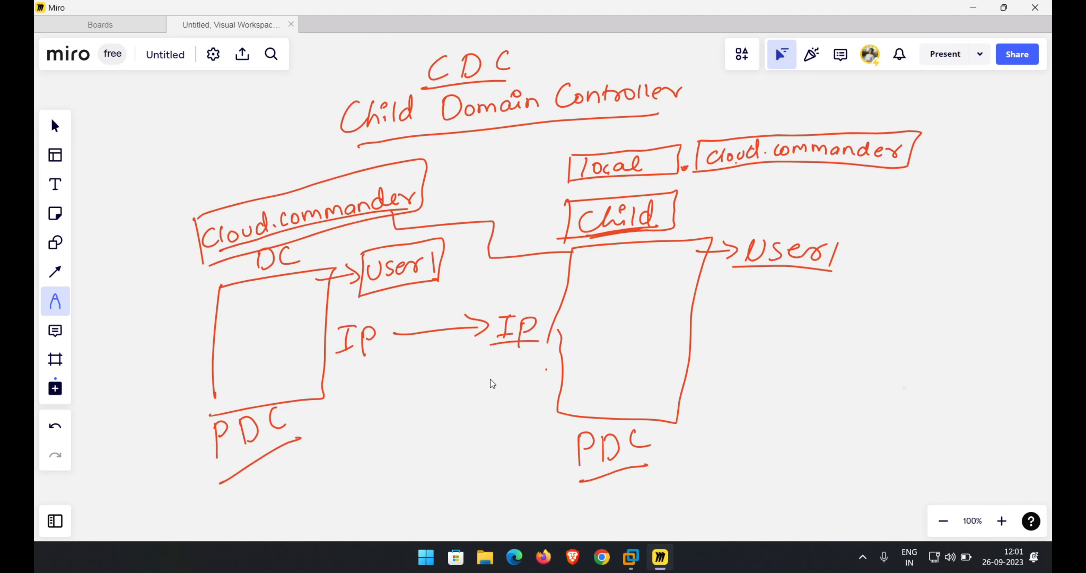
Write "Firewall" between the boxes, underlining it and the left IP.
mouse_move(494, 371)
mouse_down()
mouse_move(473, 417)
mouse_move(487, 406)
mouse_up()
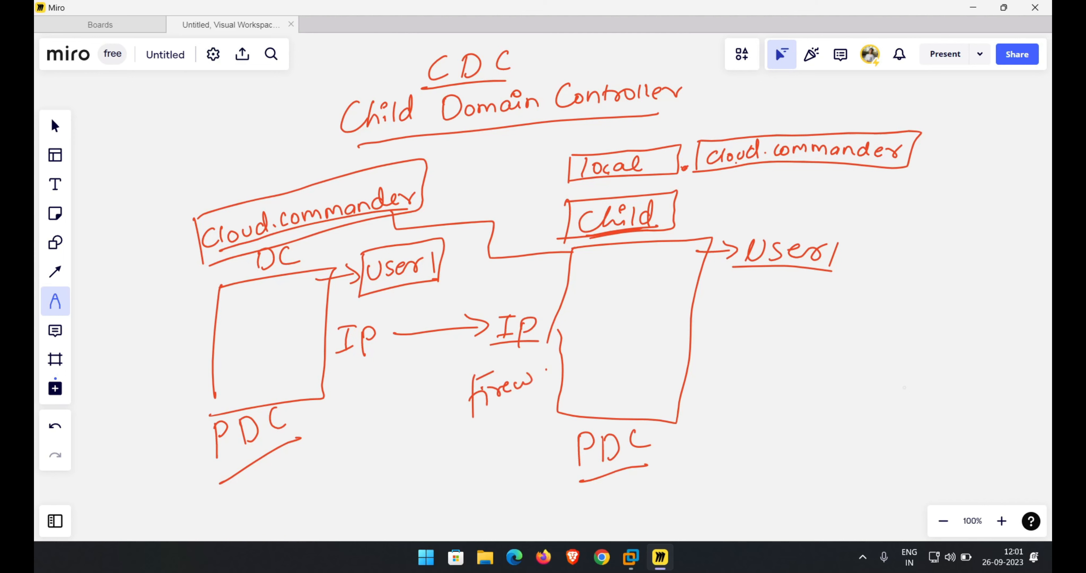
drag(551, 364, 549, 378)
drag(556, 363, 554, 377)
drag(334, 359, 373, 352)
drag(475, 418, 545, 392)
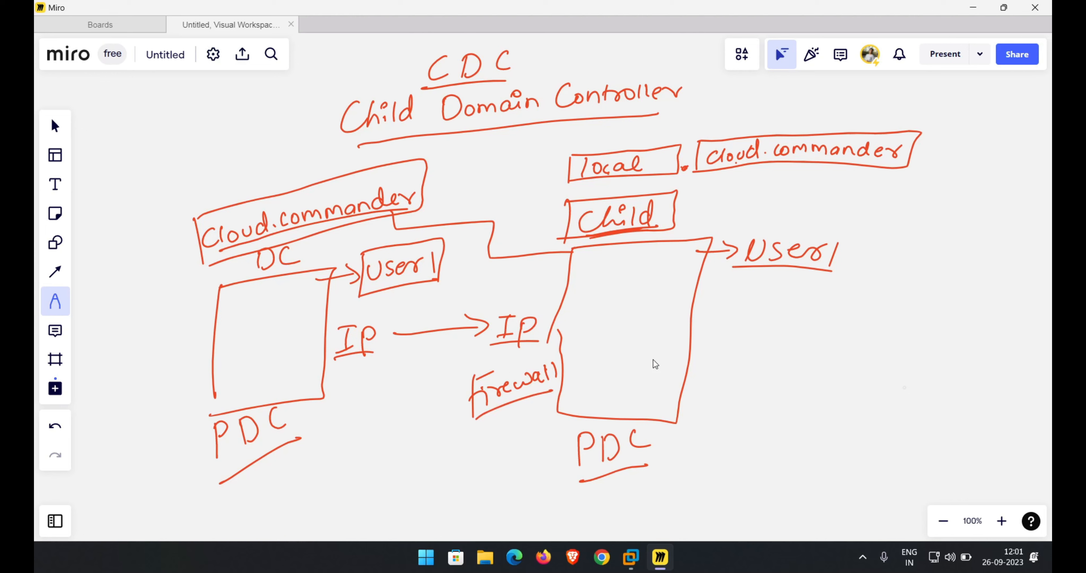
Write "ADDS" to the right of the child box and underline it.
drag(762, 341, 788, 331)
drag(792, 327, 820, 339)
drag(859, 319, 837, 339)
drag(758, 354, 851, 347)
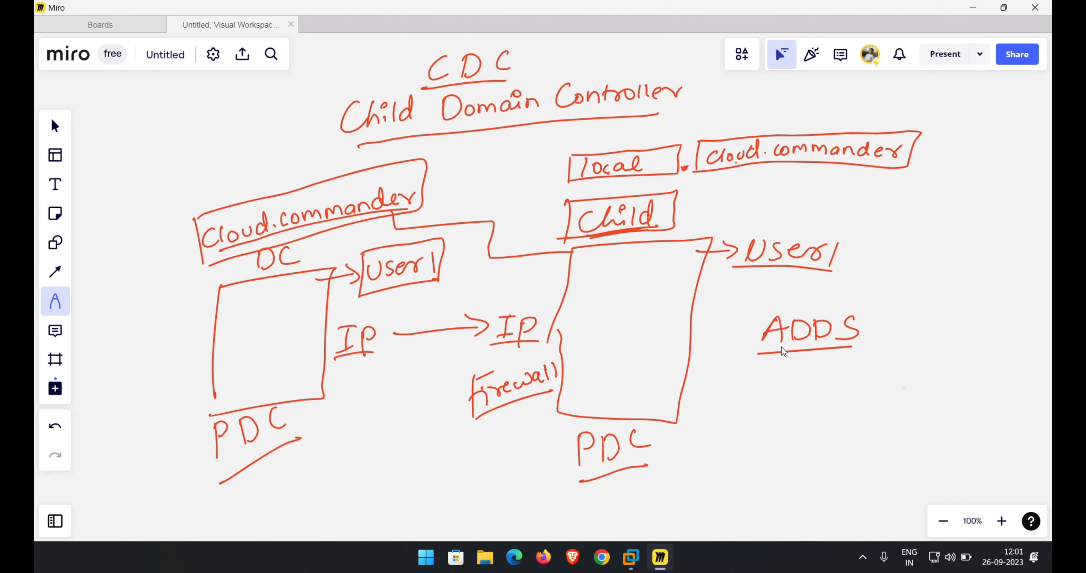
Frame ADDS and draw a down arrow to an underlined "CDC" label.
mouse_move(764, 314)
mouse_down()
mouse_move(754, 362)
mouse_move(871, 349)
mouse_move(760, 364)
mouse_move(813, 395)
mouse_up()
drag(803, 380, 814, 396)
mouse_move(815, 411)
mouse_down()
mouse_move(798, 422)
mouse_move(818, 427)
mouse_up()
drag(826, 408, 826, 420)
mouse_move(823, 407)
mouse_down()
mouse_move(838, 412)
mouse_move(829, 423)
mouse_up()
drag(865, 403, 860, 414)
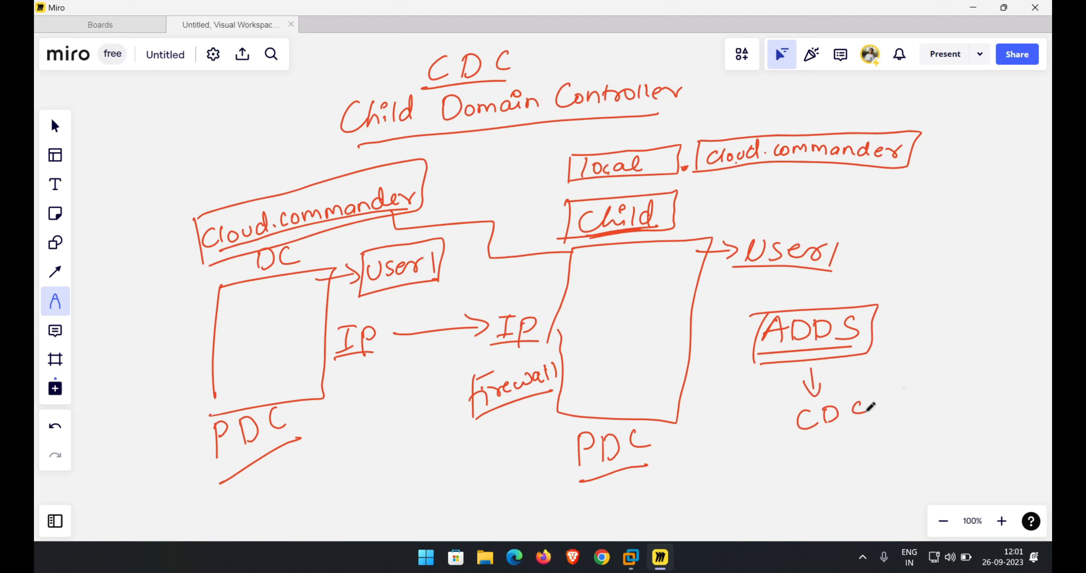
drag(809, 437, 885, 425)
Switch to the Server-1 (DC) virtual machine and open a Command Prompt.
mouse_move(632, 554)
click(627, 461)
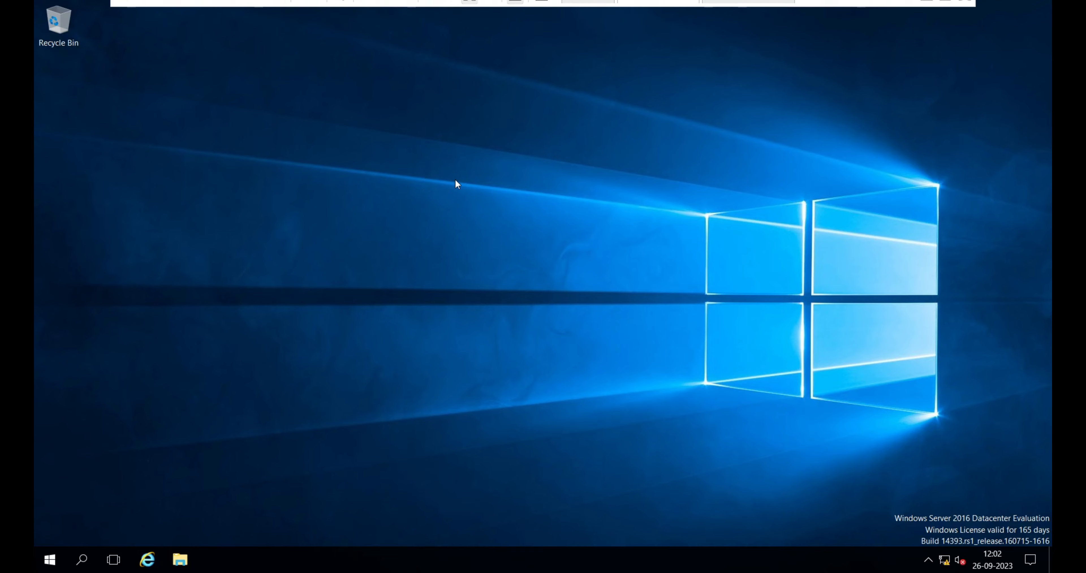
key(super+r)
key(Return)
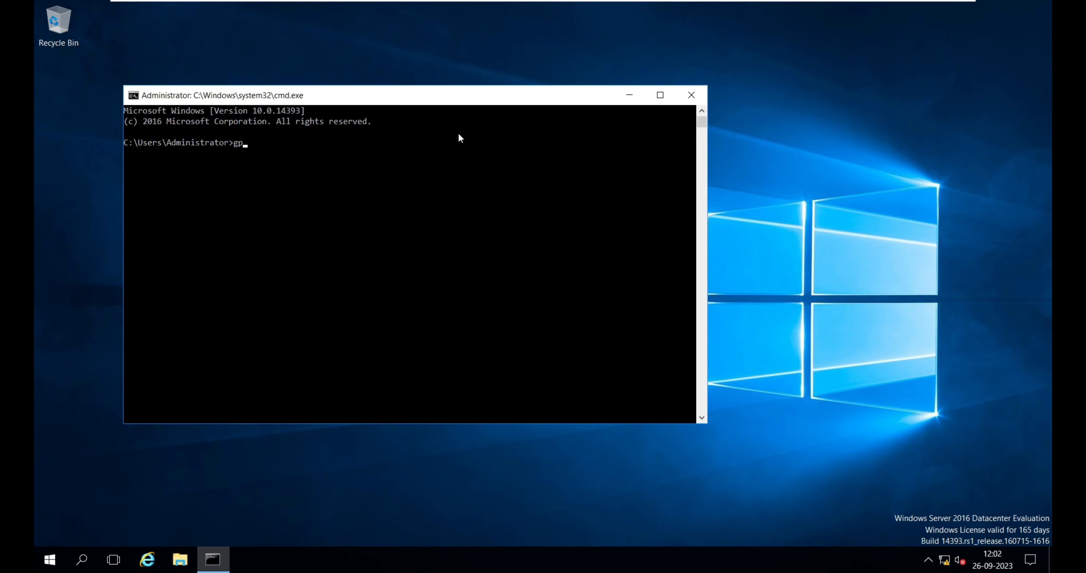
Run gpresult /r in the Command Prompt.
text(gpresult /r)
key(Return)
click(293, 302)
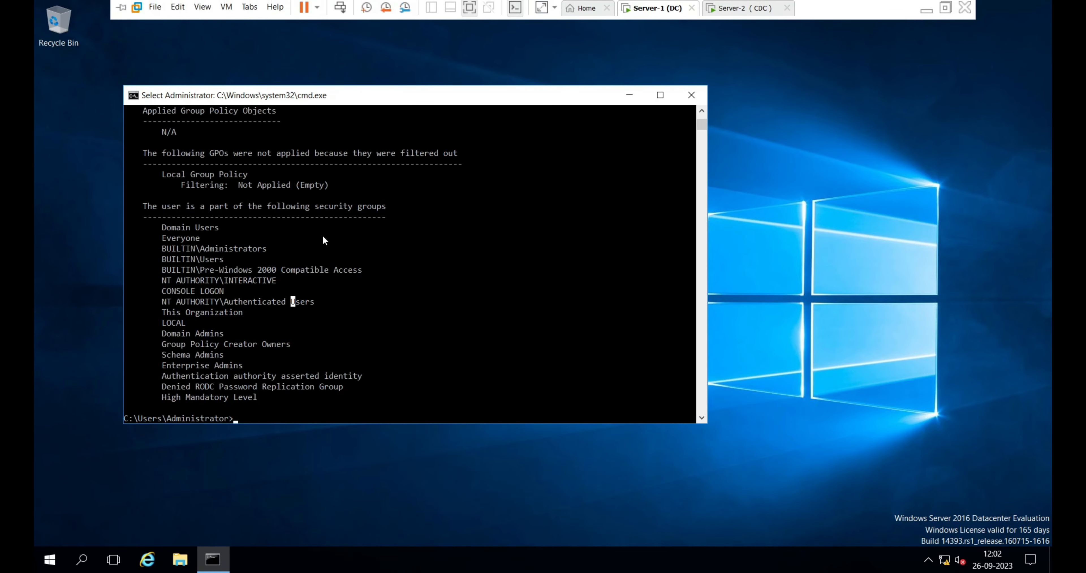
Scroll through the gpresult output and highlight the OS Configuration and domain details.
drag(331, 238, 322, 322)
click(374, 184)
drag(496, 206, 494, 270)
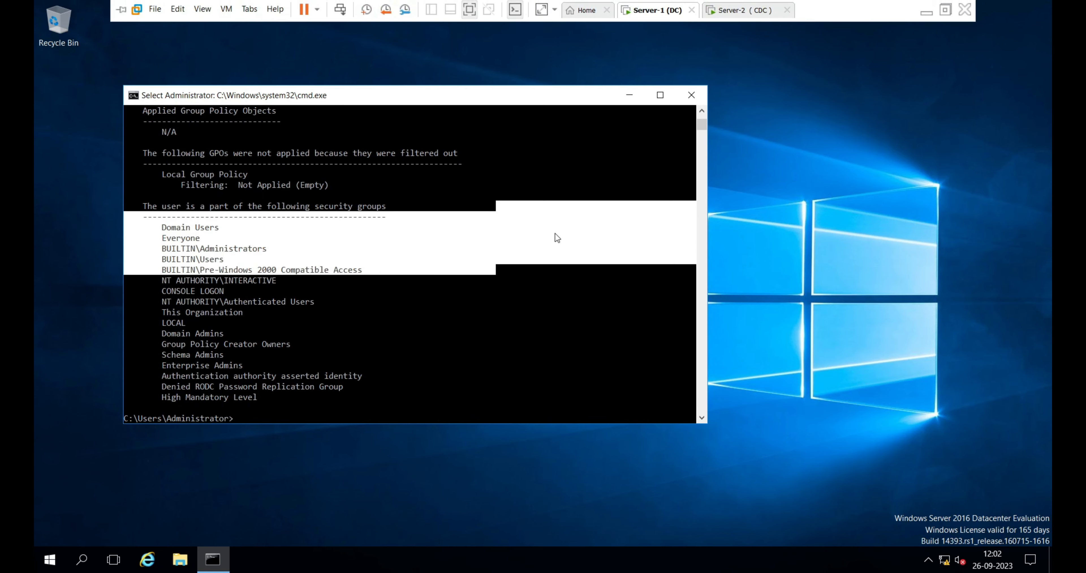
drag(702, 123, 705, 113)
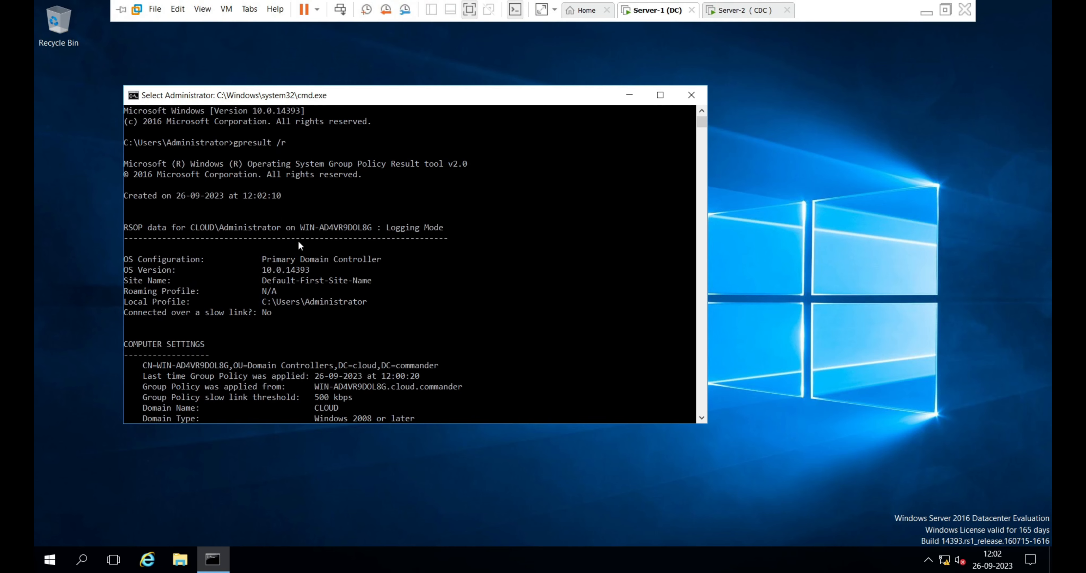
drag(259, 261, 379, 259)
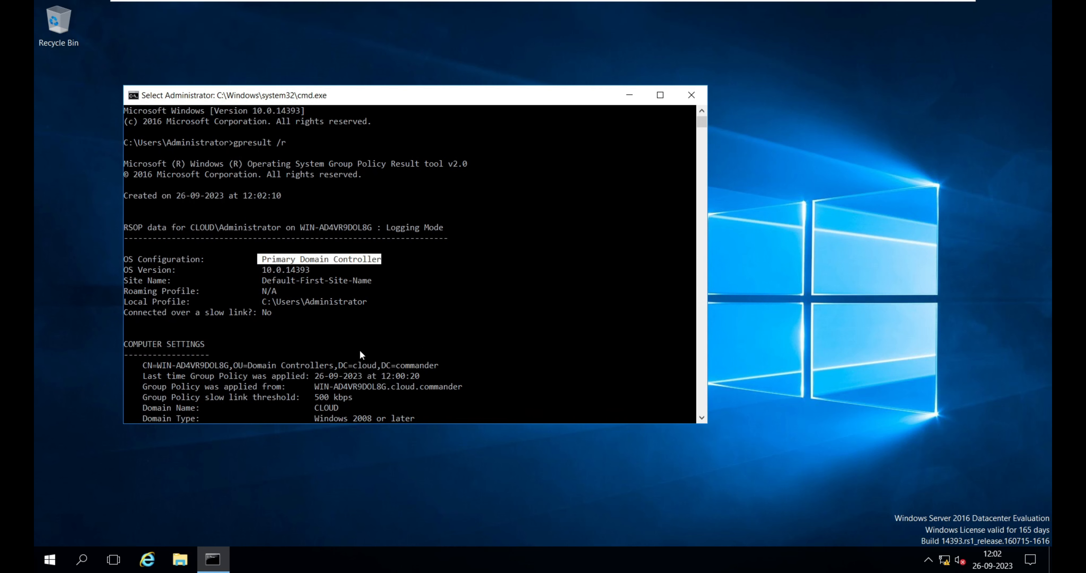
click(366, 365)
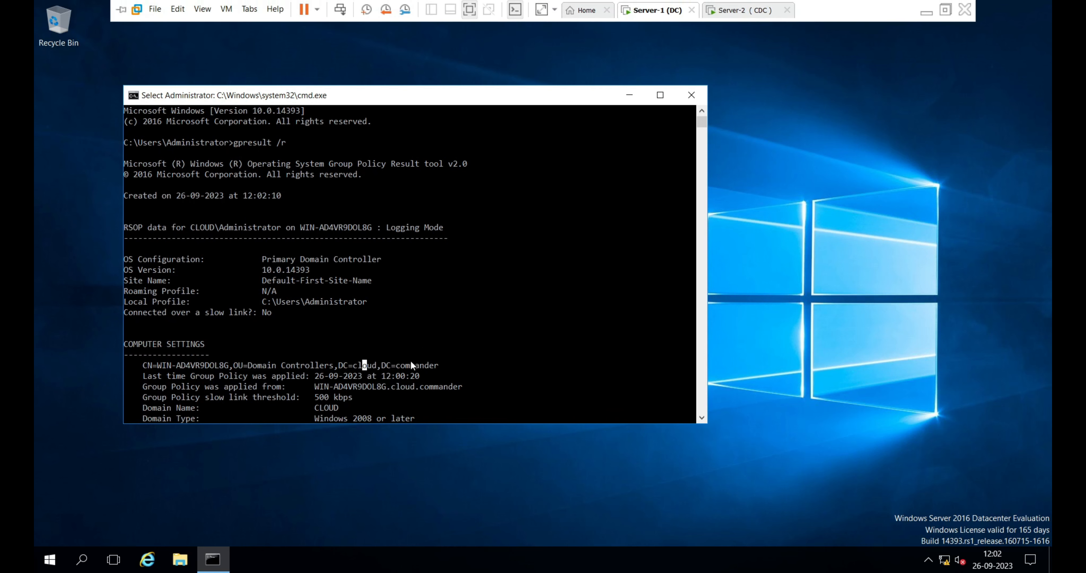
click(446, 312)
Switch to the Server-2 (CDC) tab and open a Command Prompt with cmd.
click(742, 8)
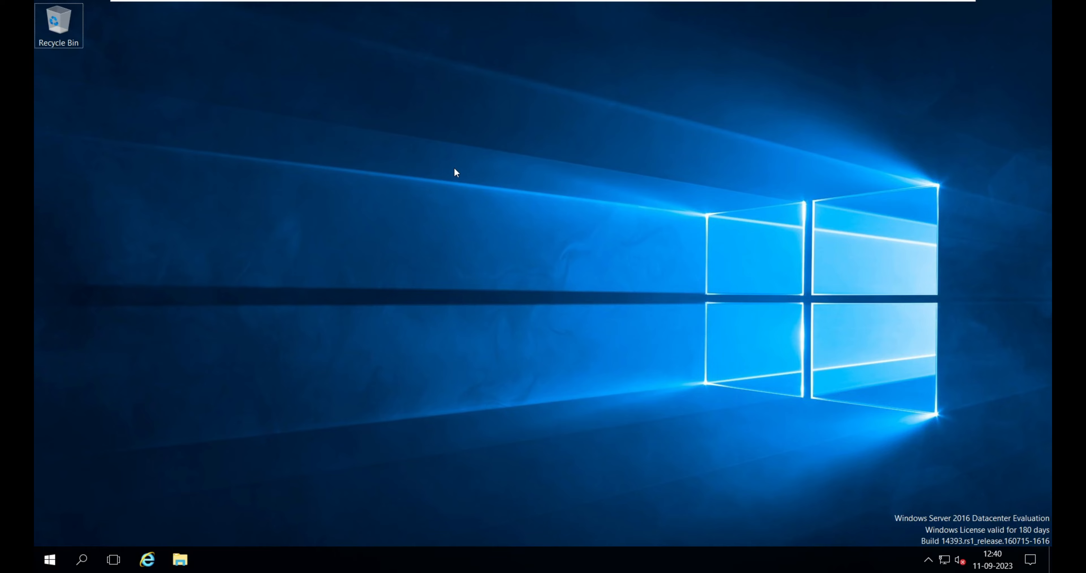
key(super+r)
text(cmd)
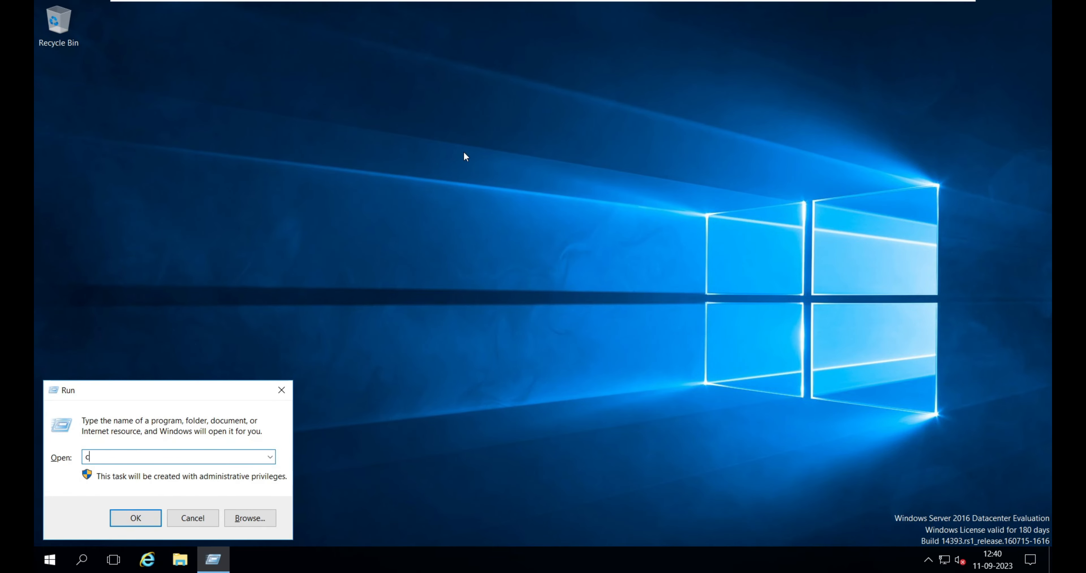
key(Return)
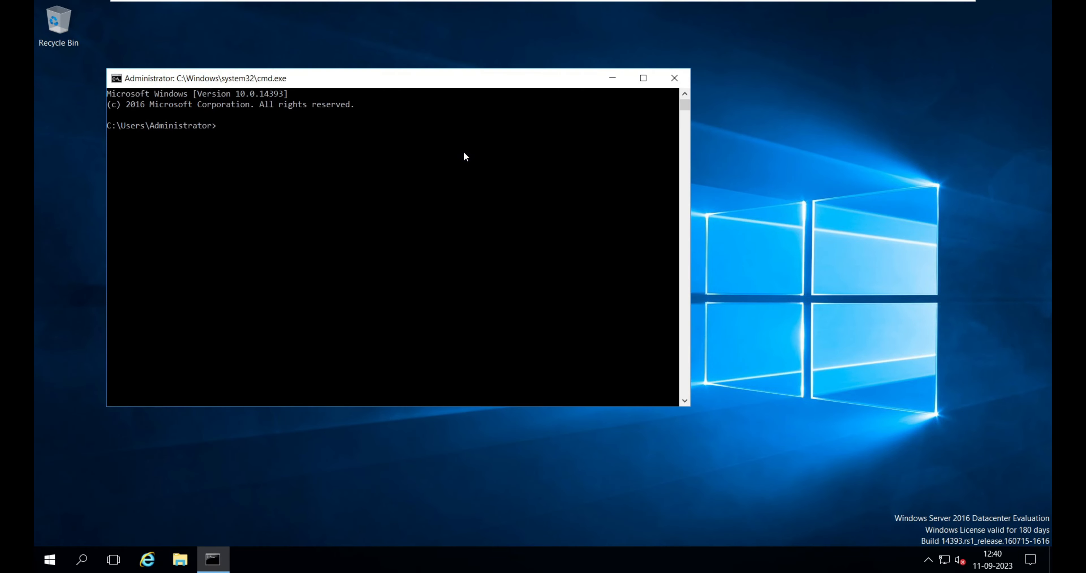
Run gpresult /r on Server-2, recalling and correcting the mistyped gpresult .r command.
text(gpresult .r)
key(Return)
key(Up)
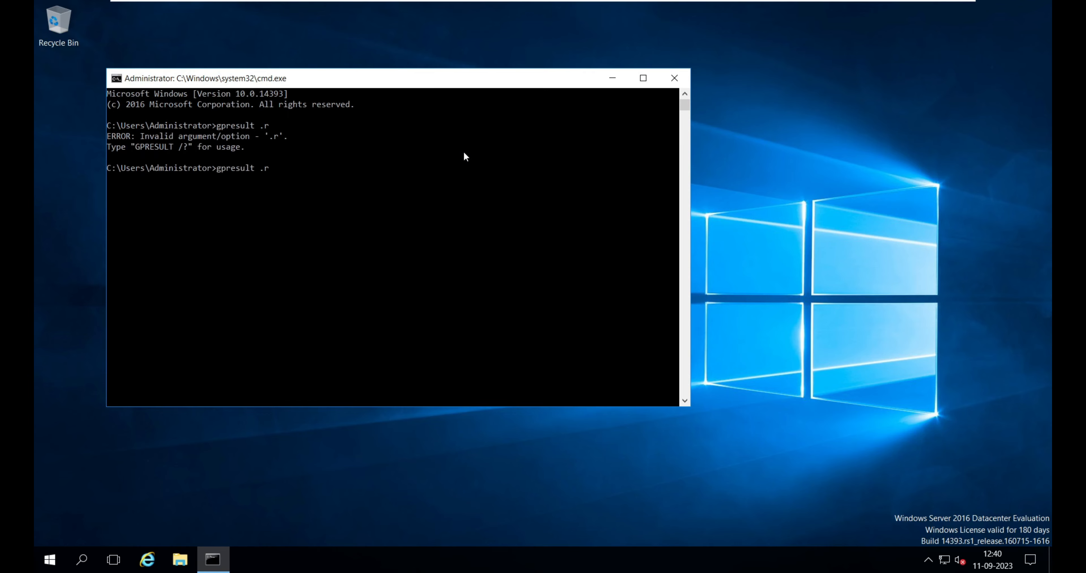
key(Return)
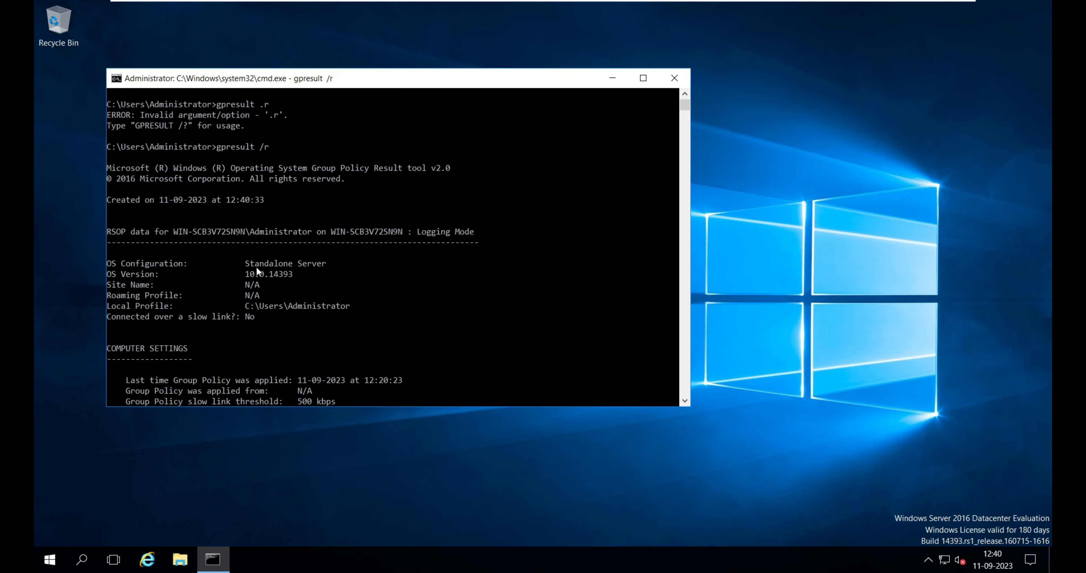
Highlight the OS Configuration value in Server-2's gpresult output and close the Command Prompt.
drag(246, 261, 337, 272)
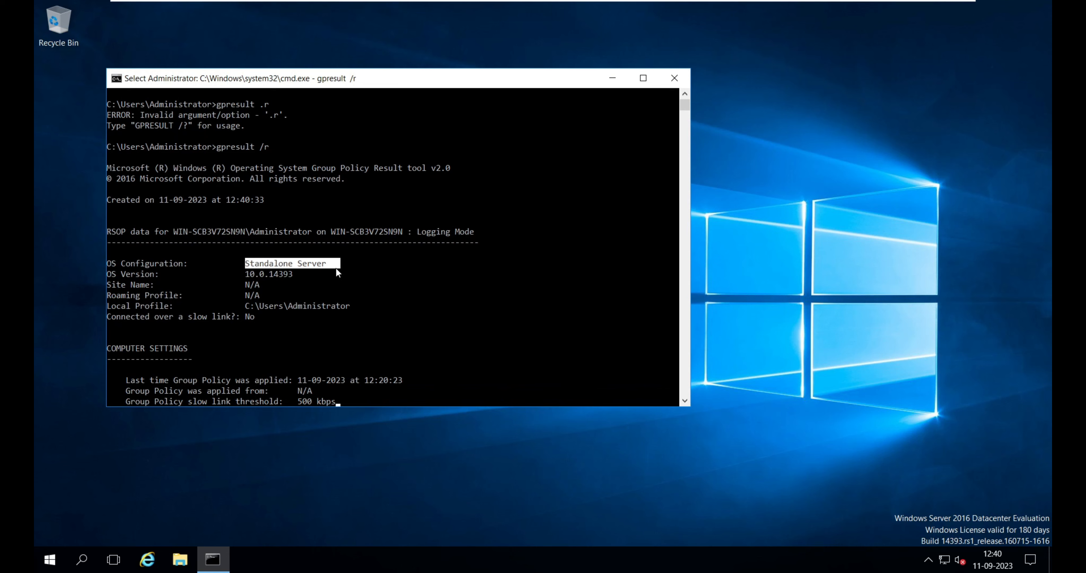
key(Escape)
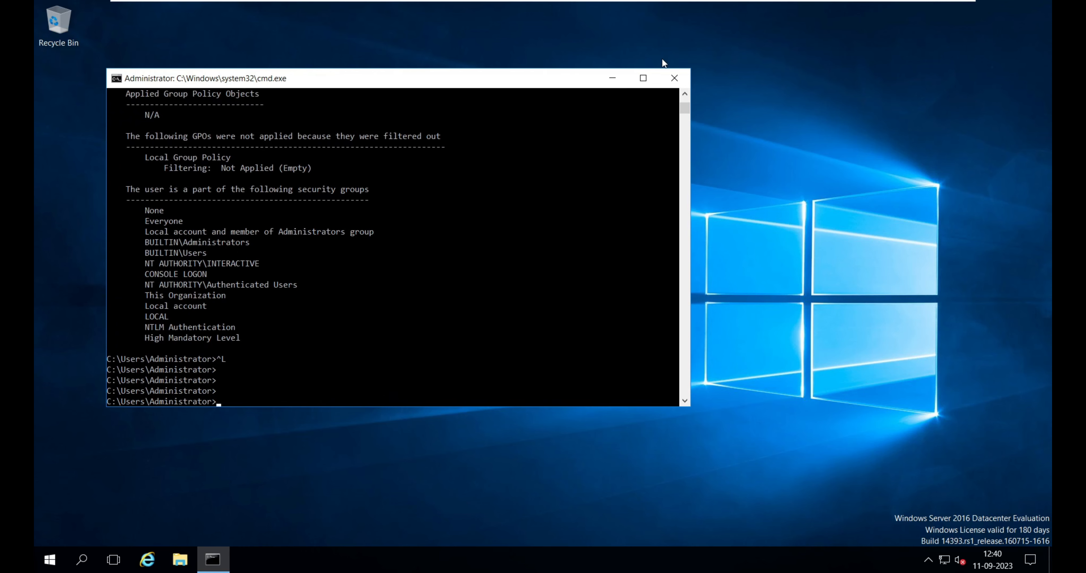
click(675, 79)
Open Network Connections with ncpa.cpl and open the IPv4 properties of the Ethernet0 adapter.
key(super+r)
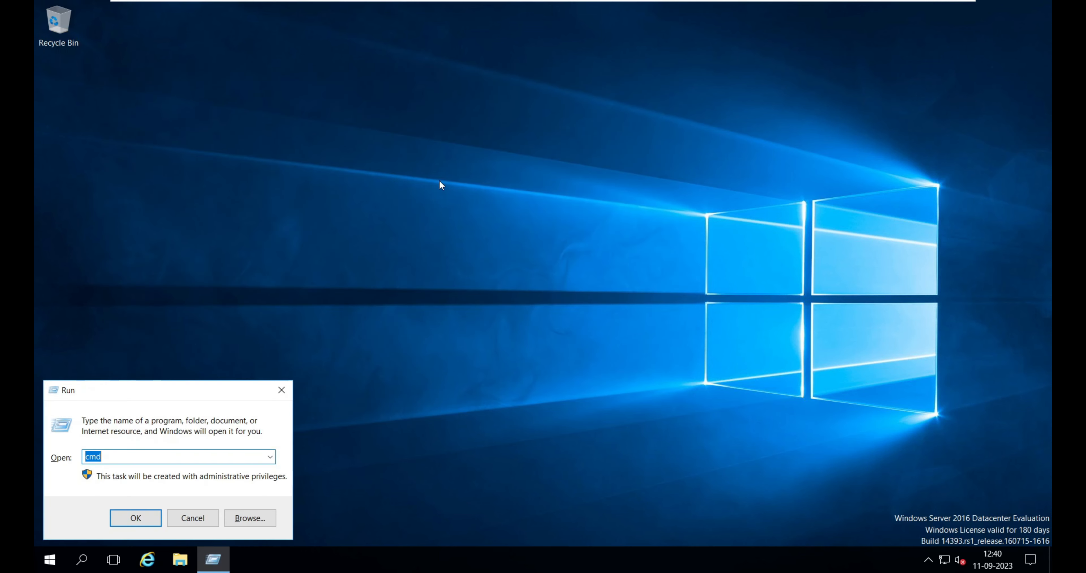
text(ncpac)
key(BackSpace)
text(.cpl)
key(Return)
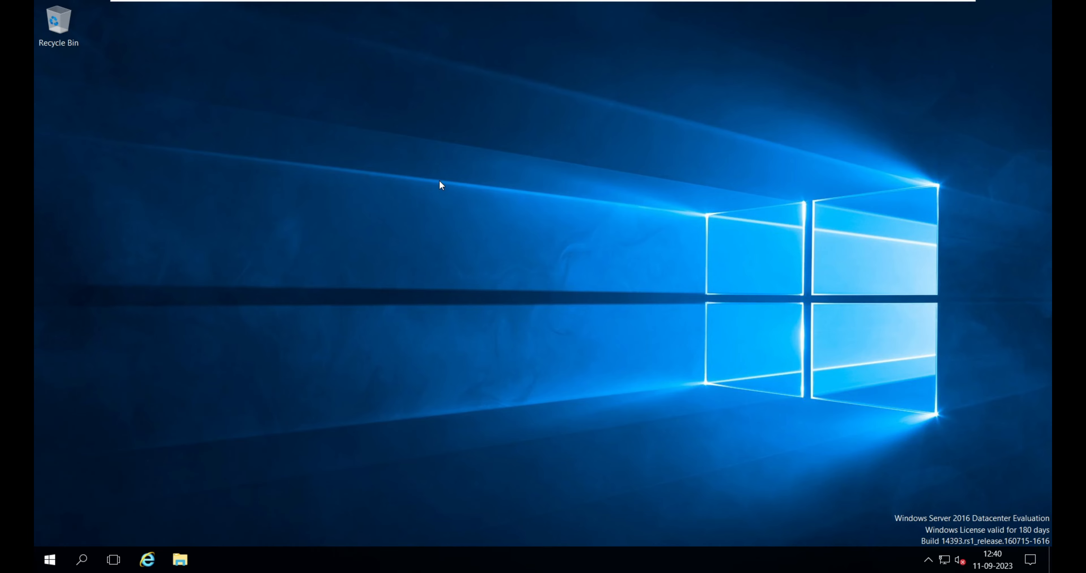
click(252, 155)
right_click(250, 151)
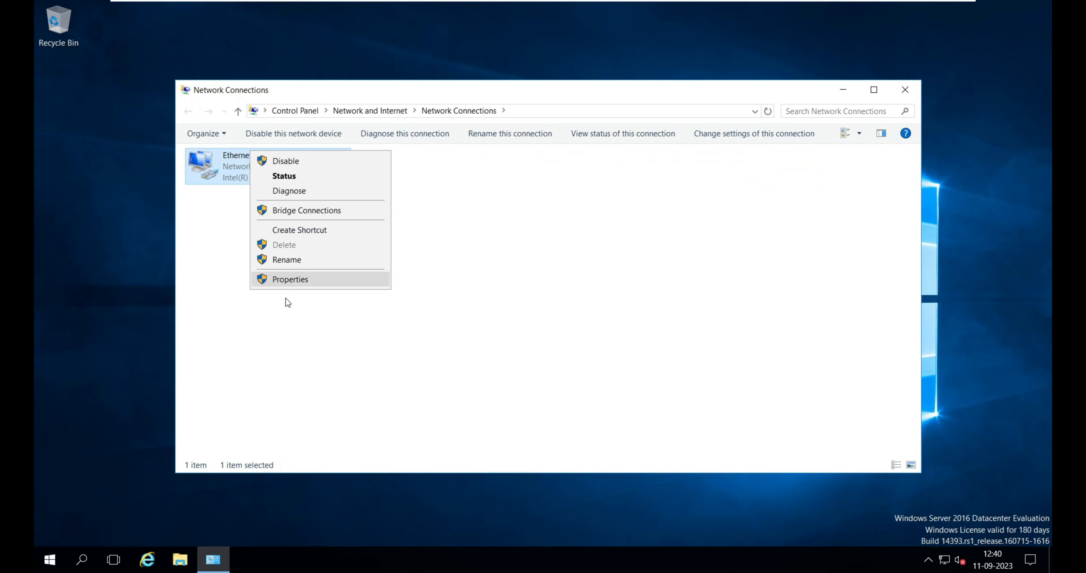
click(295, 279)
click(300, 283)
double_click(299, 282)
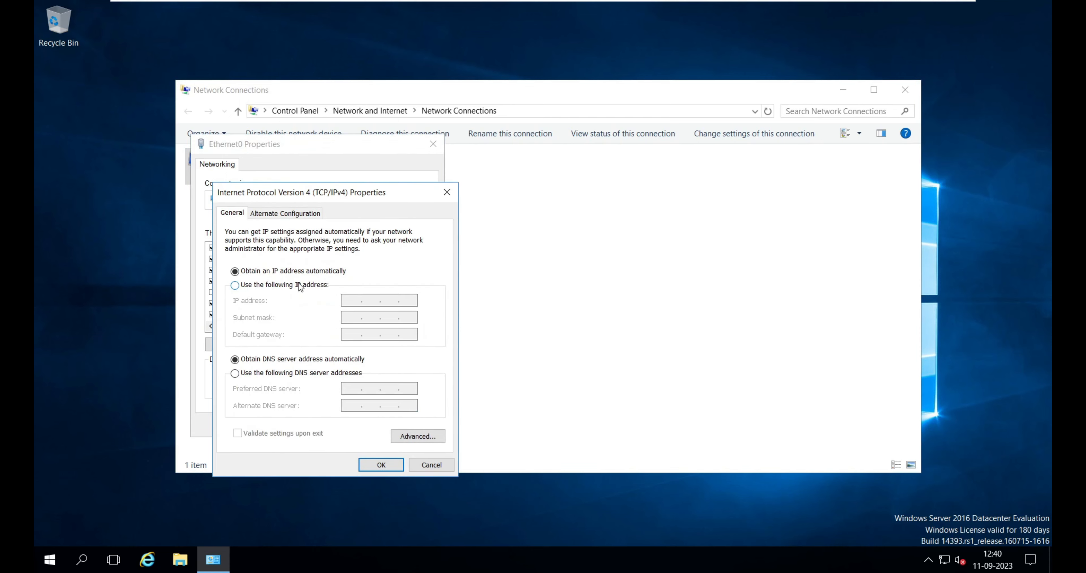
Set a static IP address 10.0.0.2 with preferred DNS server 10.0.0.2 and apply the adapter settings.
click(299, 284)
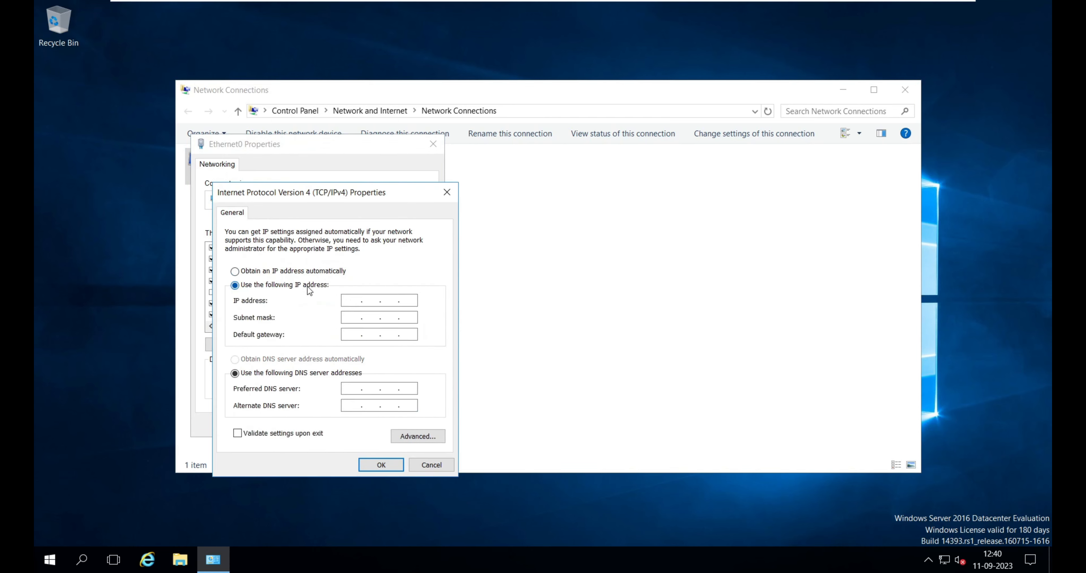
click(356, 298)
text(10 . 0 . 0 . 2)
key(Tab)
key(Tab)
key(Tab)
key(Tab)
text(10 . 00 .)
key(BackSpace)
text(.0.2)
key(Return)
key(Tab)
key(Tab)
key(Tab)
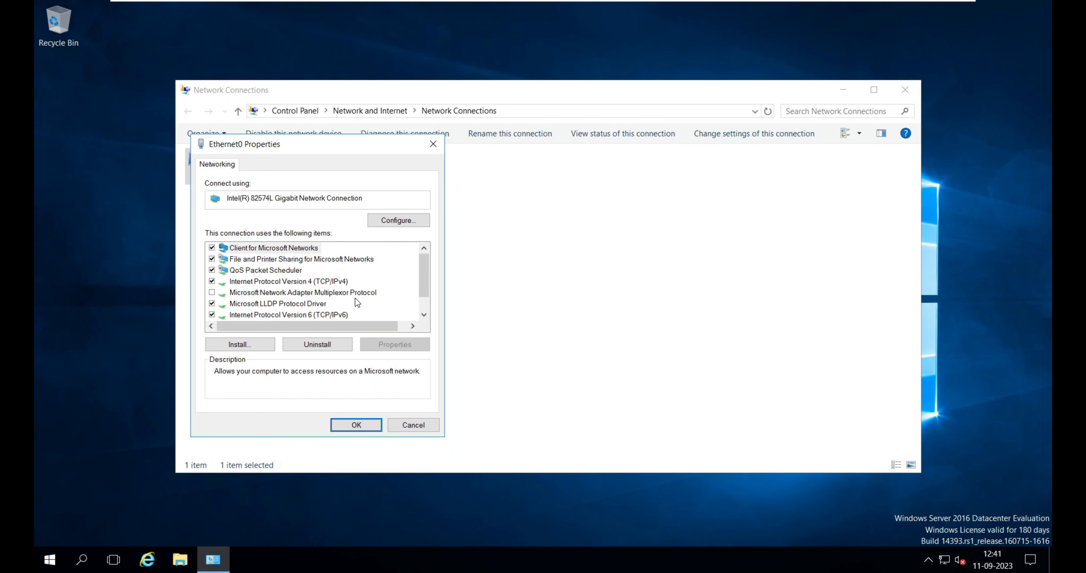
key(Return)
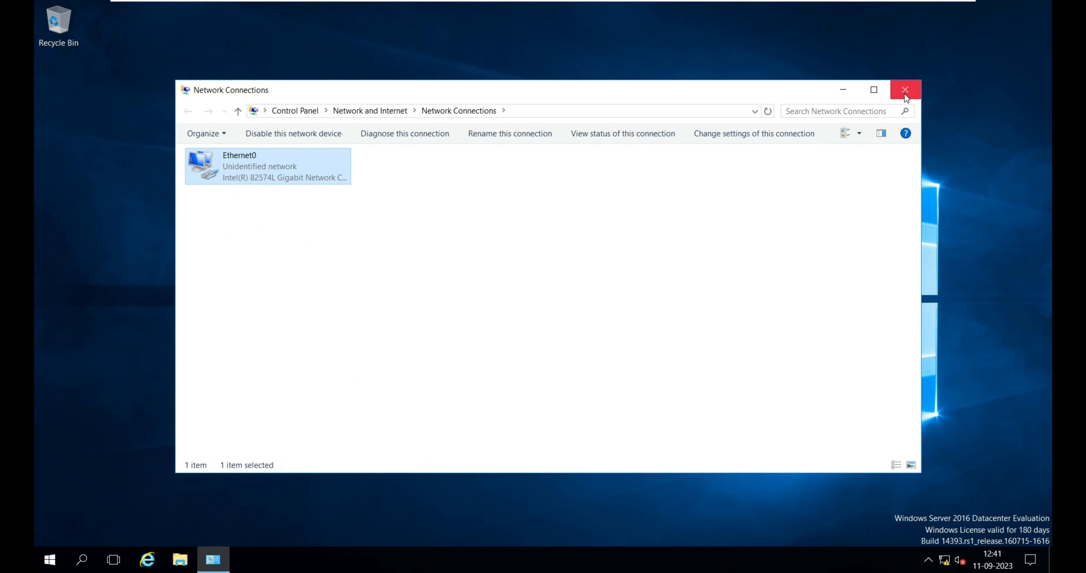
Close Network Connections and open Windows Firewall with firewall.cpl.
click(906, 94)
key(super+r)
text(fire)
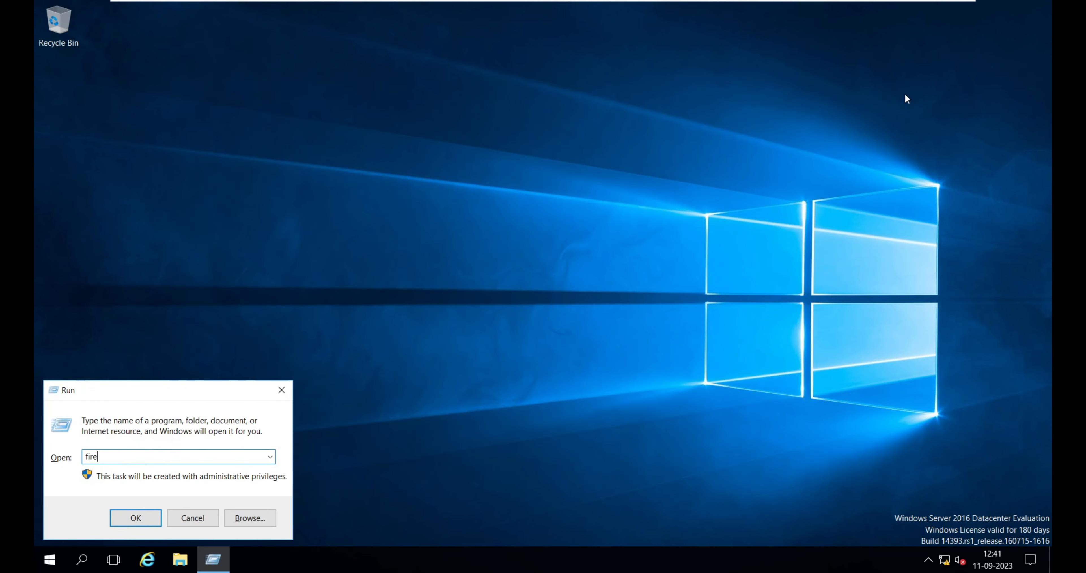
text(wall.cpl)
key(Return)
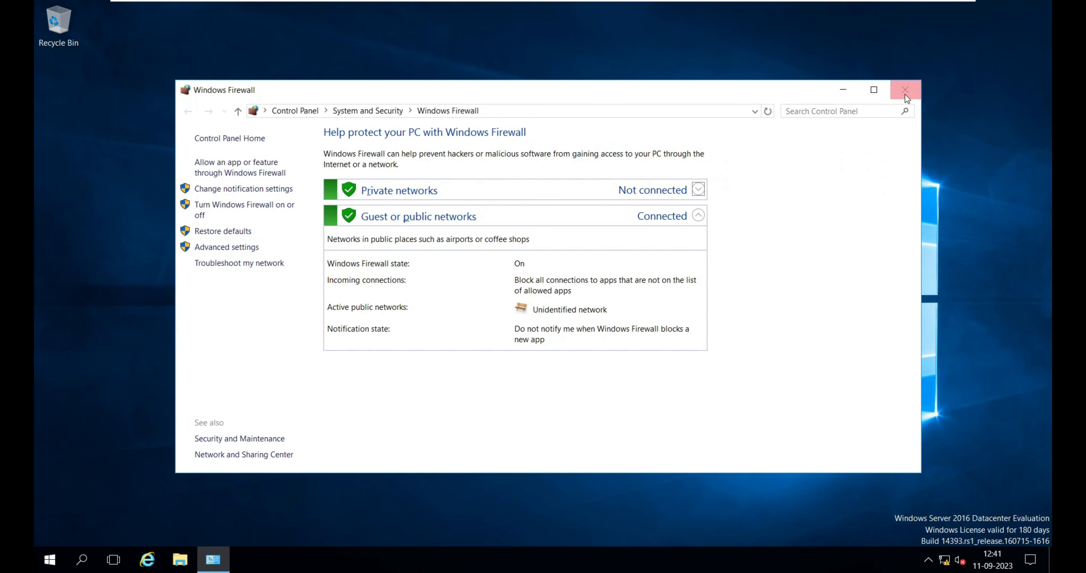
Turn off Windows Firewall for both private and public networks, save, and close the window.
click(237, 209)
click(404, 238)
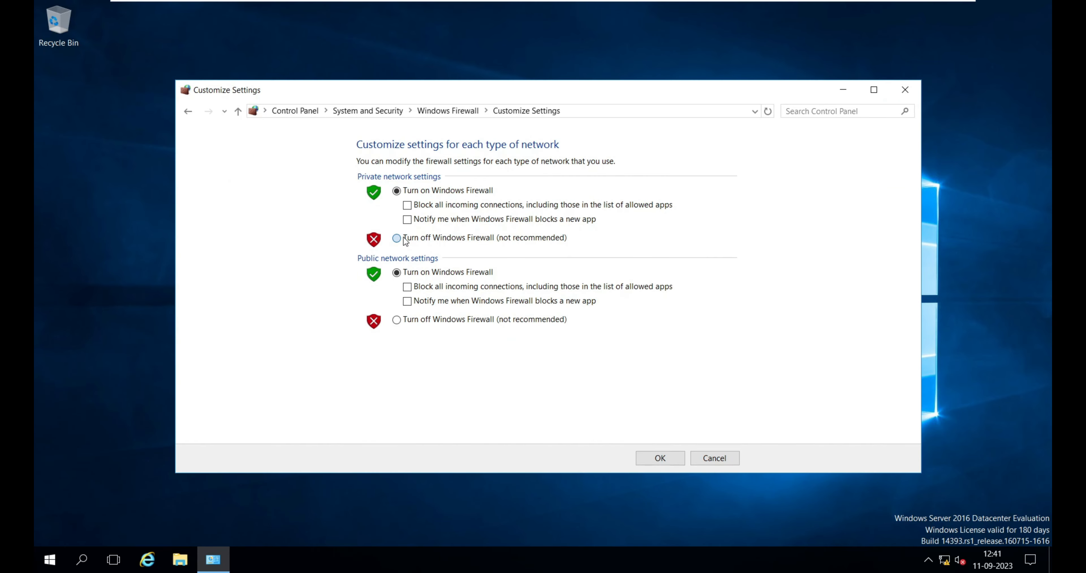
click(425, 322)
click(650, 457)
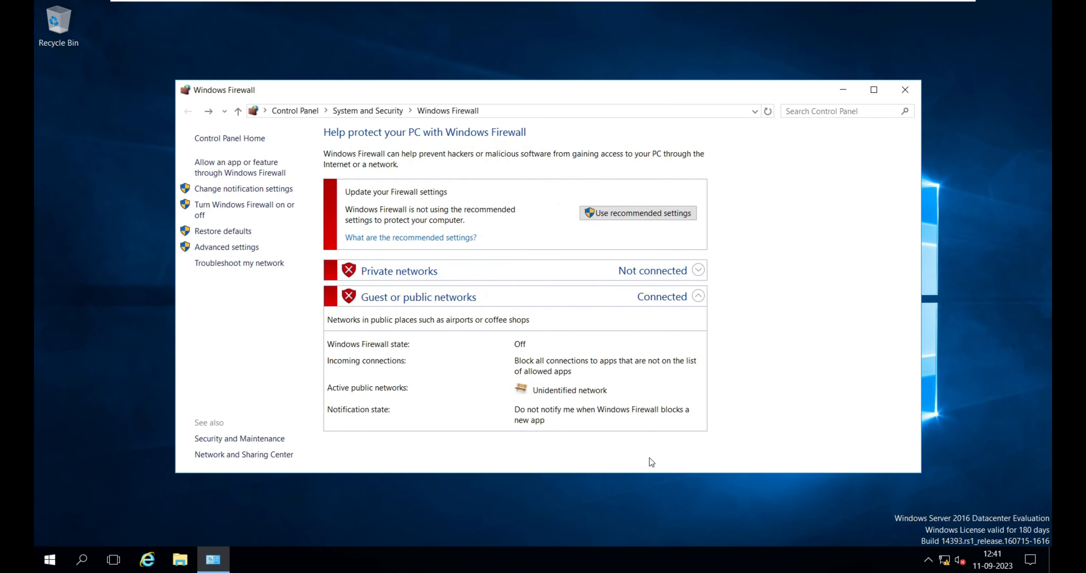
click(905, 89)
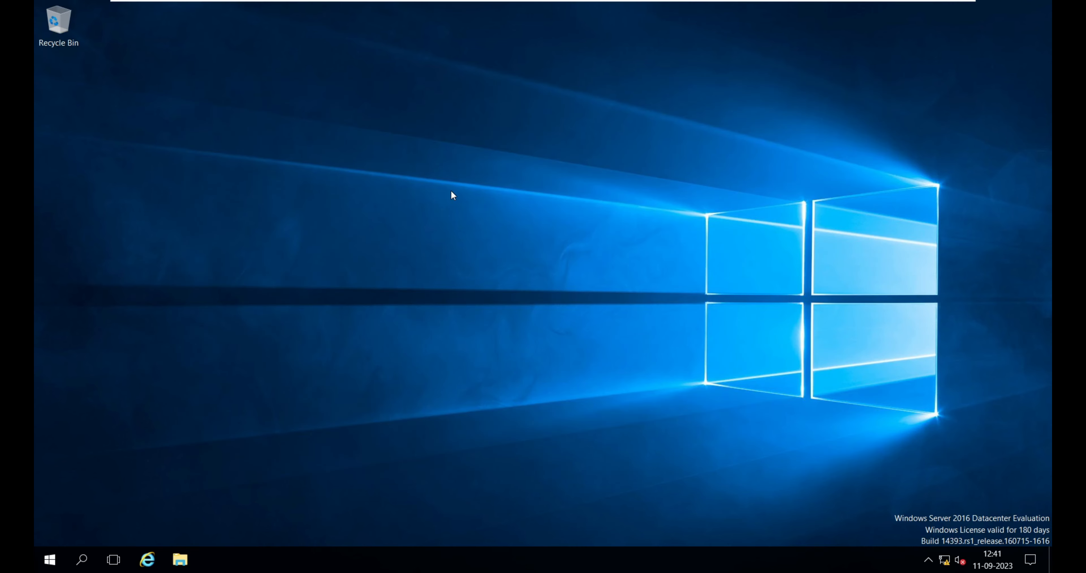
Open Server Manager and start the Add Roles and Features wizard, advancing to the server roles page.
click(50, 558)
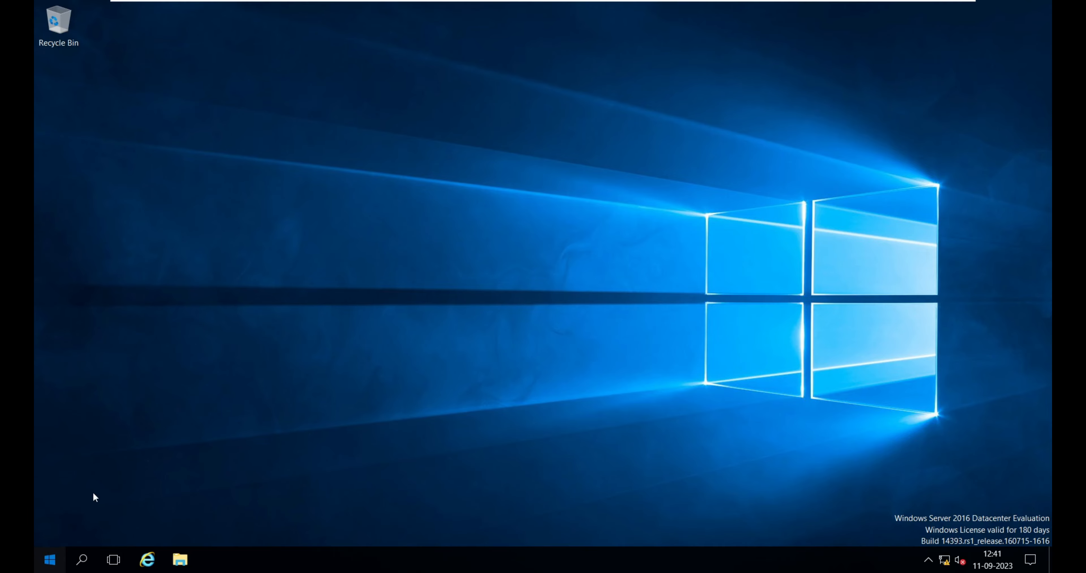
click(275, 201)
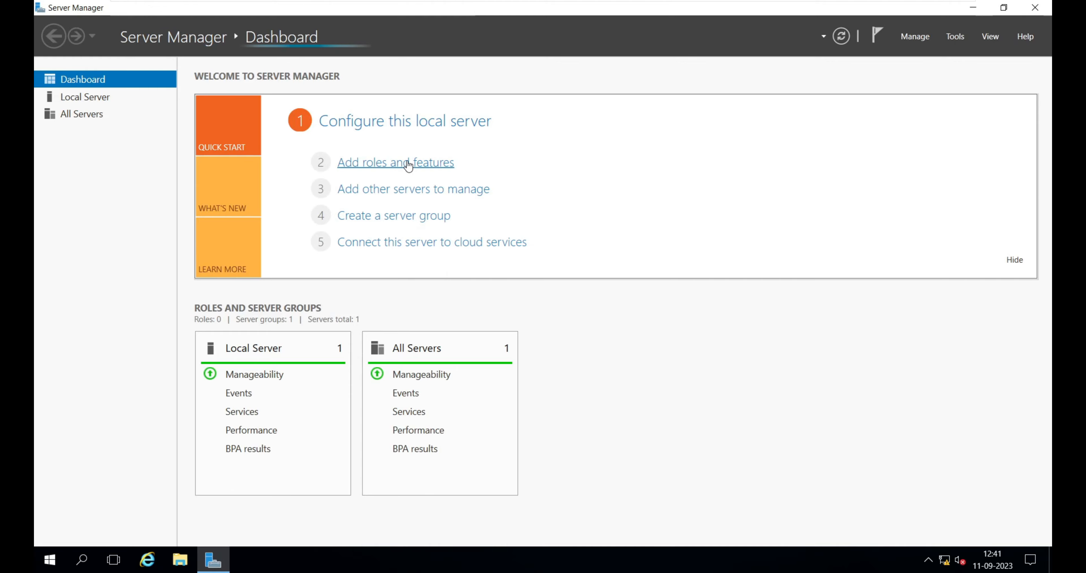
click(408, 164)
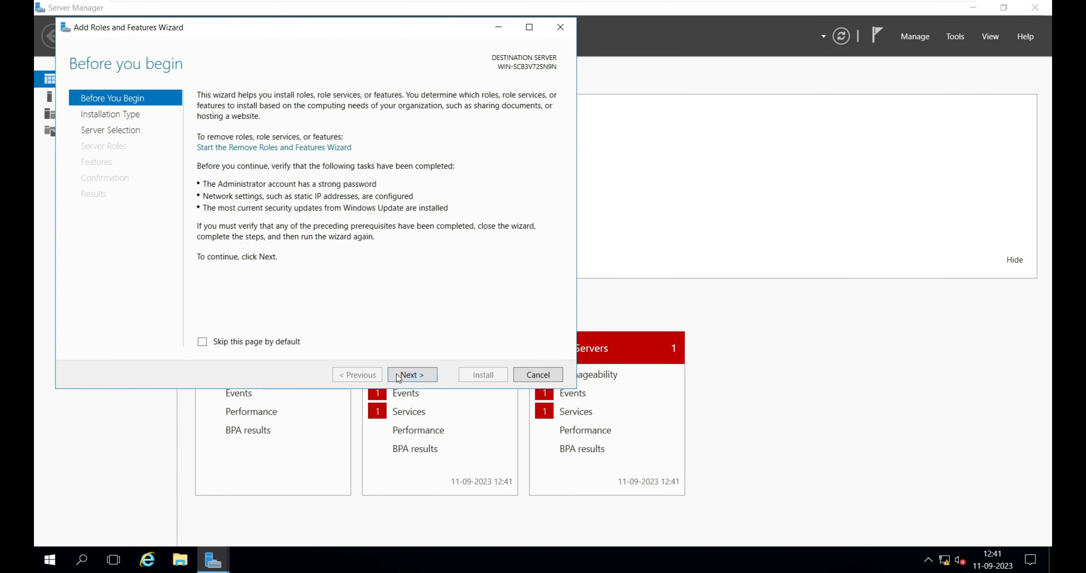
click(408, 375)
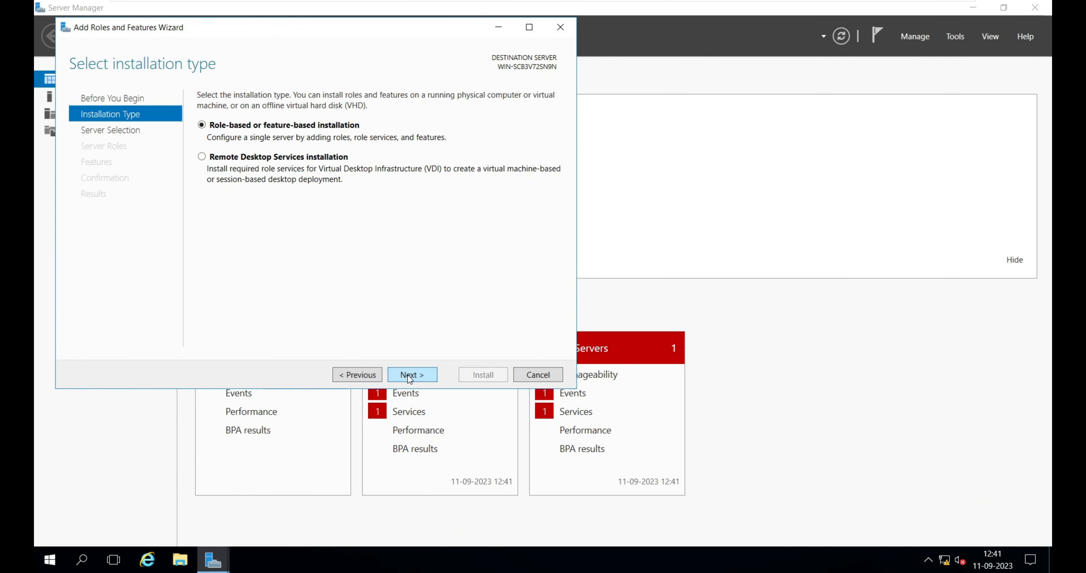
click(407, 375)
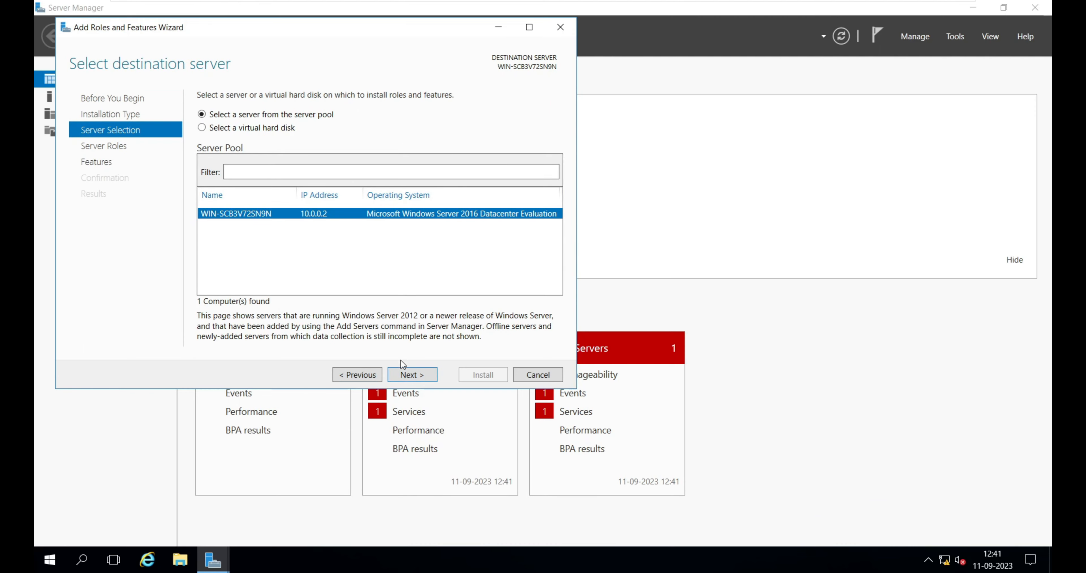
click(412, 374)
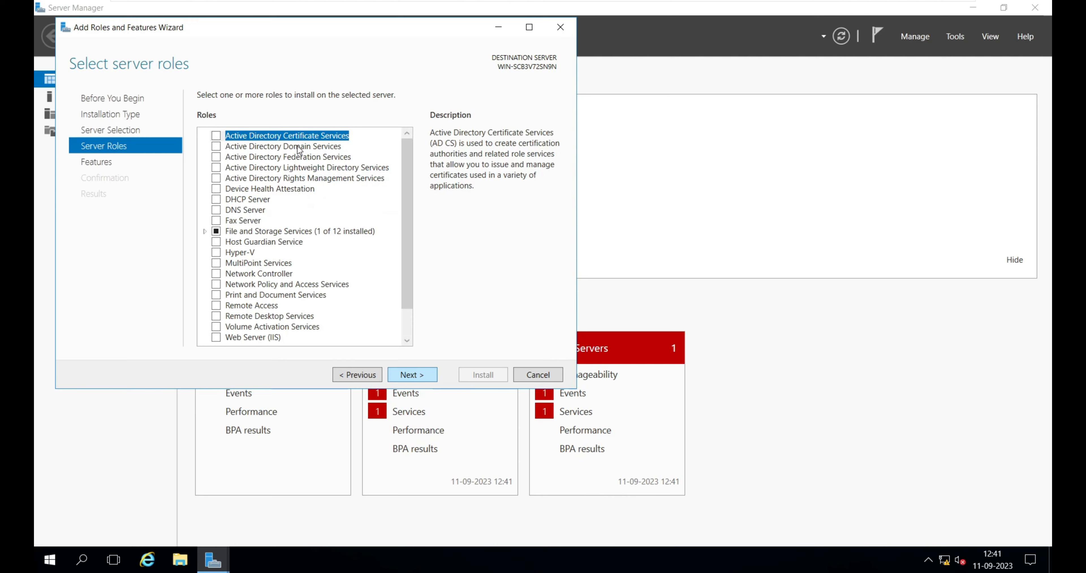
Select the Active Directory Domain Services role, adding its required features, and continue.
click(216, 146)
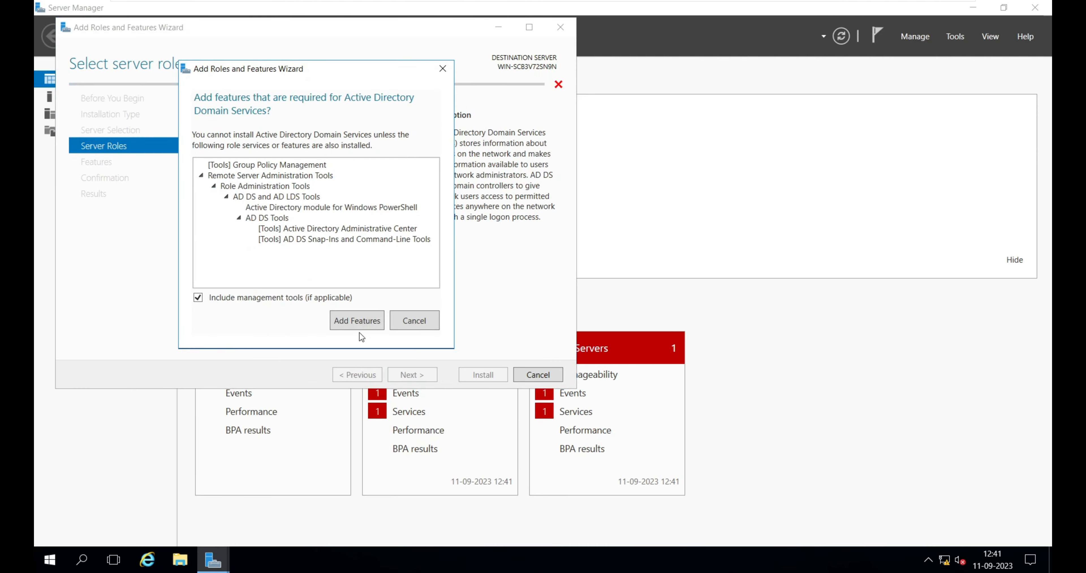
click(357, 328)
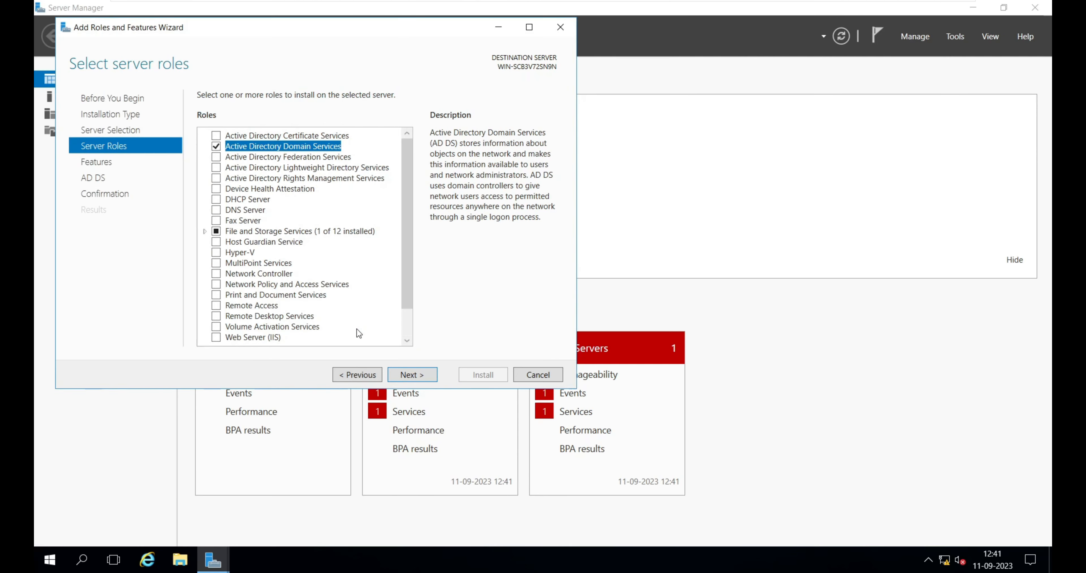
click(412, 377)
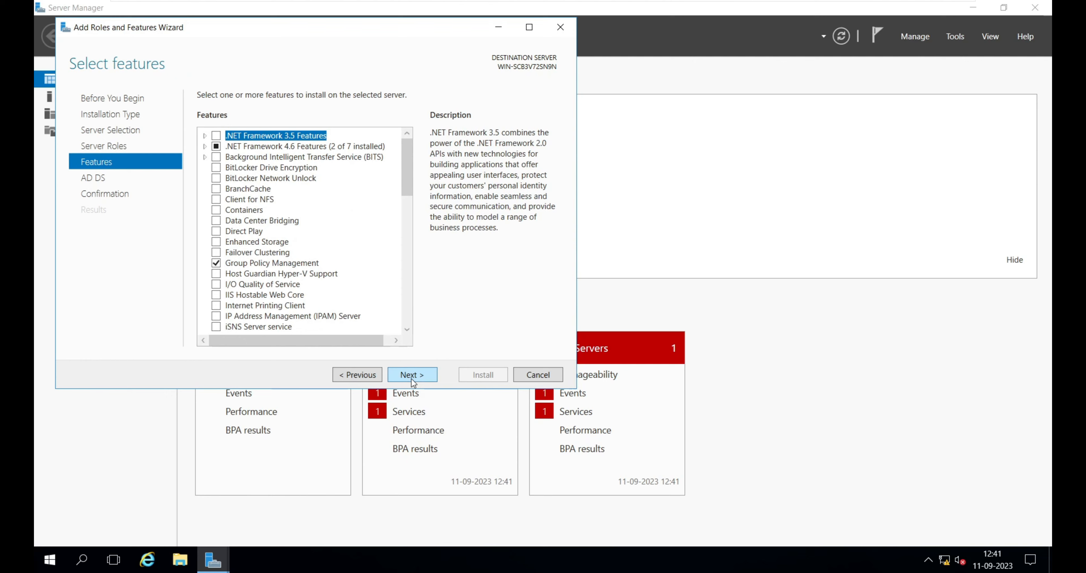
Advance to confirmation, allow automatic restart if required, and install the selected roles.
click(411, 375)
click(412, 375)
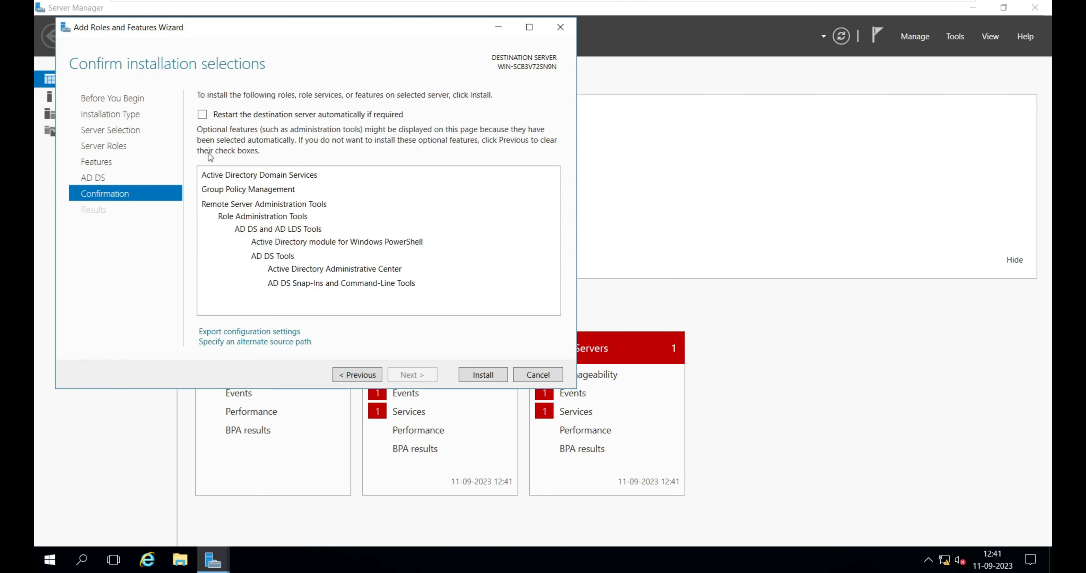
click(203, 114)
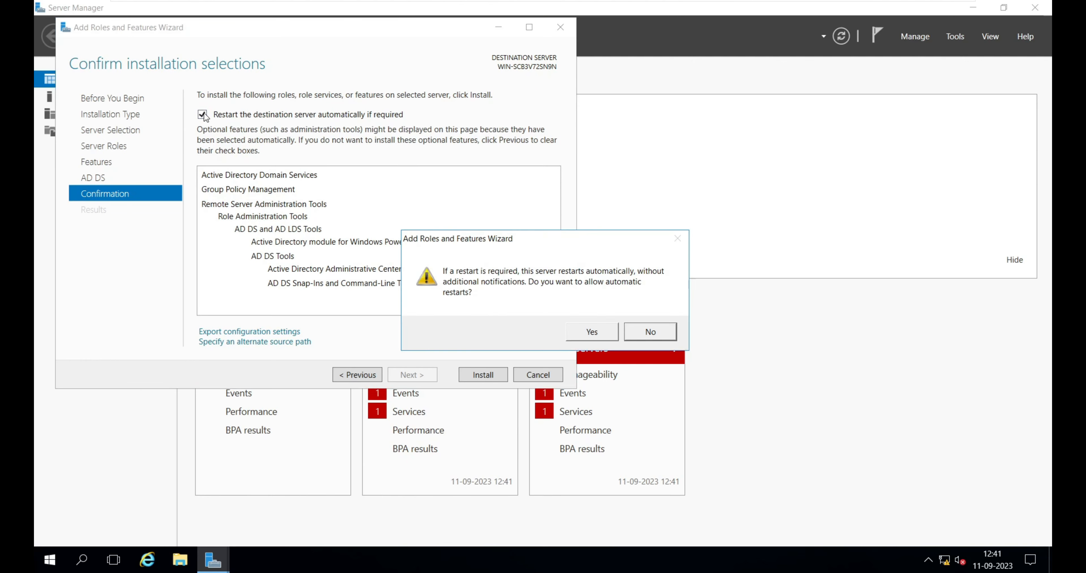
click(592, 332)
click(486, 375)
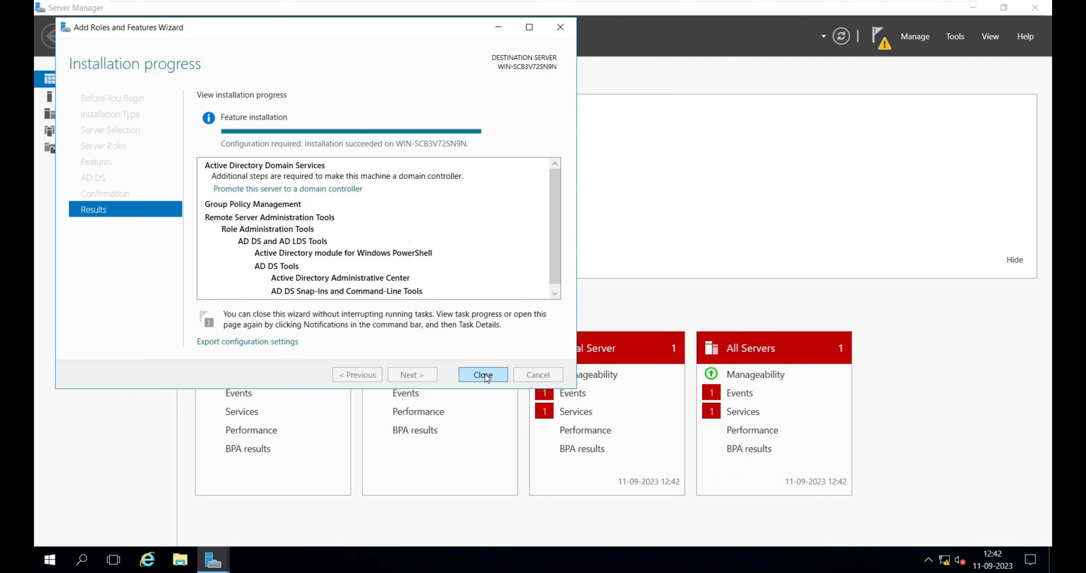
Promote the server to a domain controller and choose to add a new domain to an existing forest.
click(277, 189)
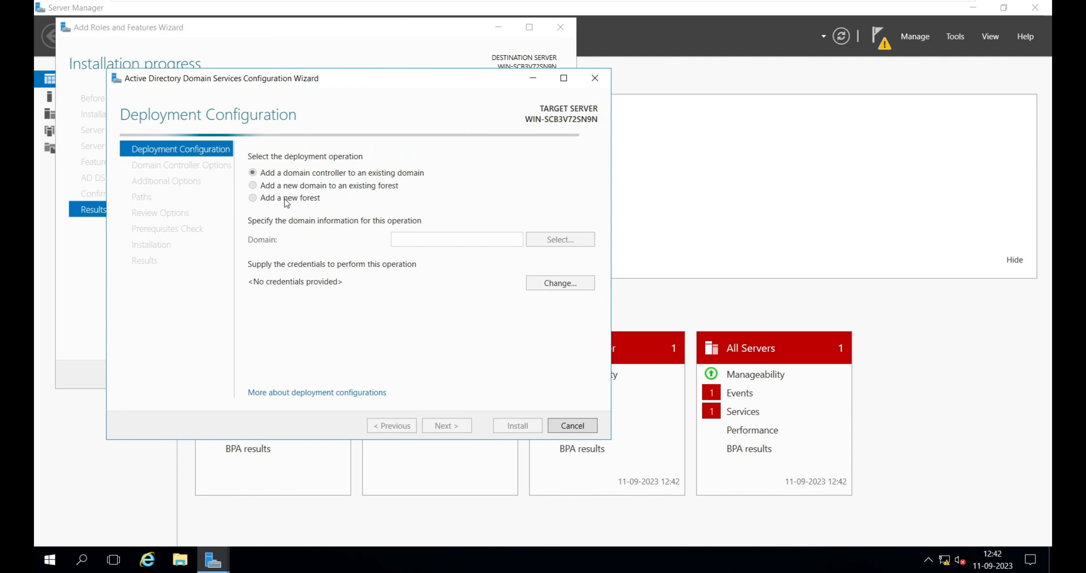
click(281, 199)
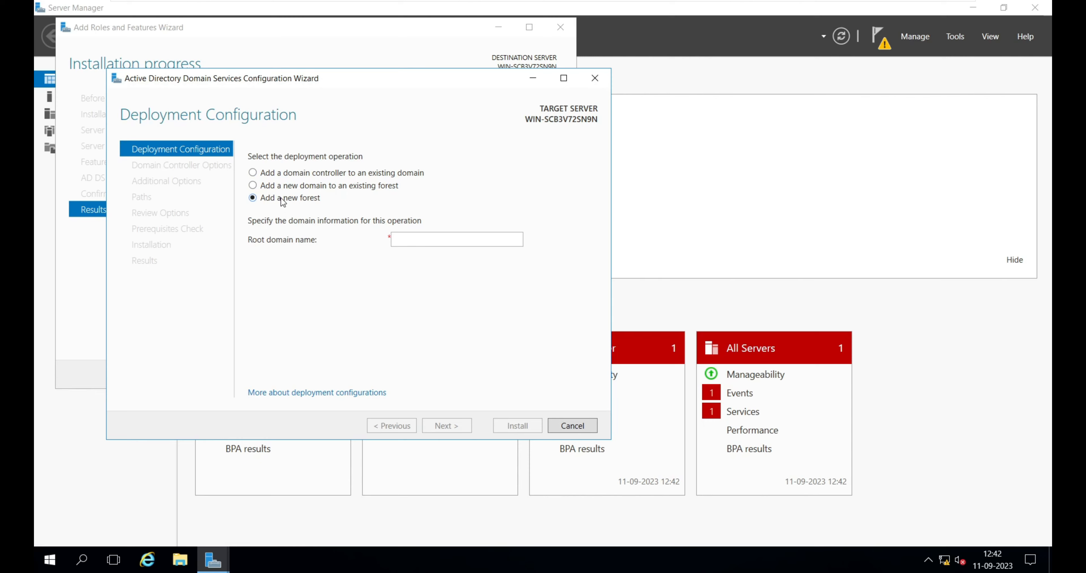
click(285, 174)
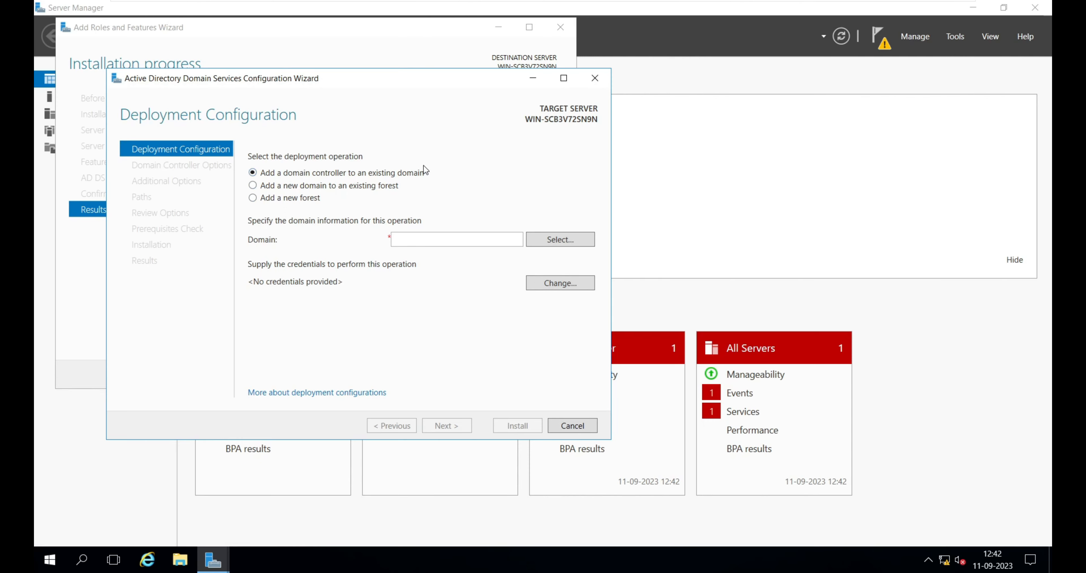
click(298, 186)
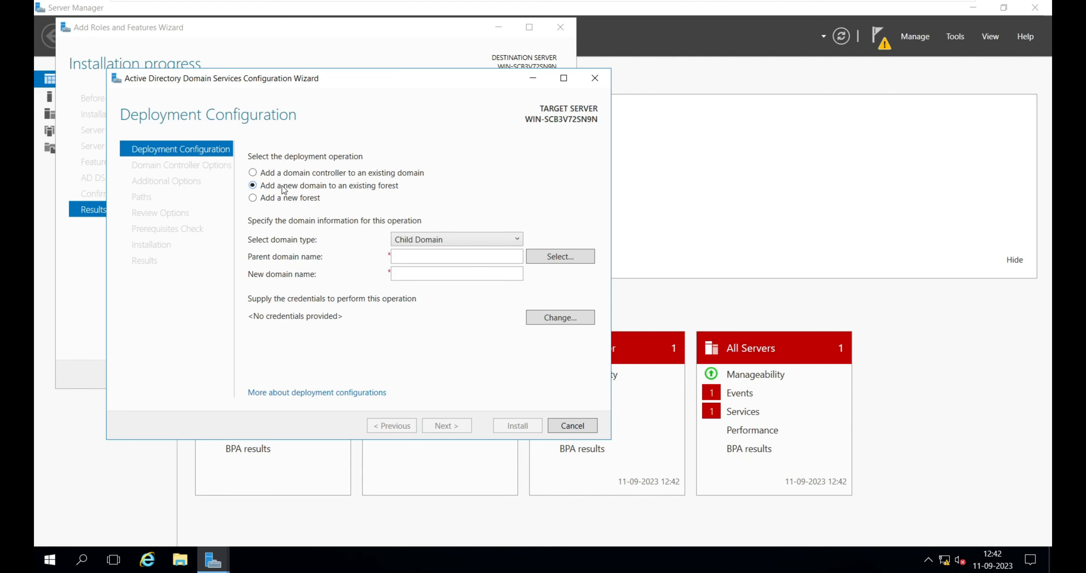
Enter cloud.commander as the parent domain name and open the domain selection.
click(420, 256)
text(cloud.commander)
key(Tab)
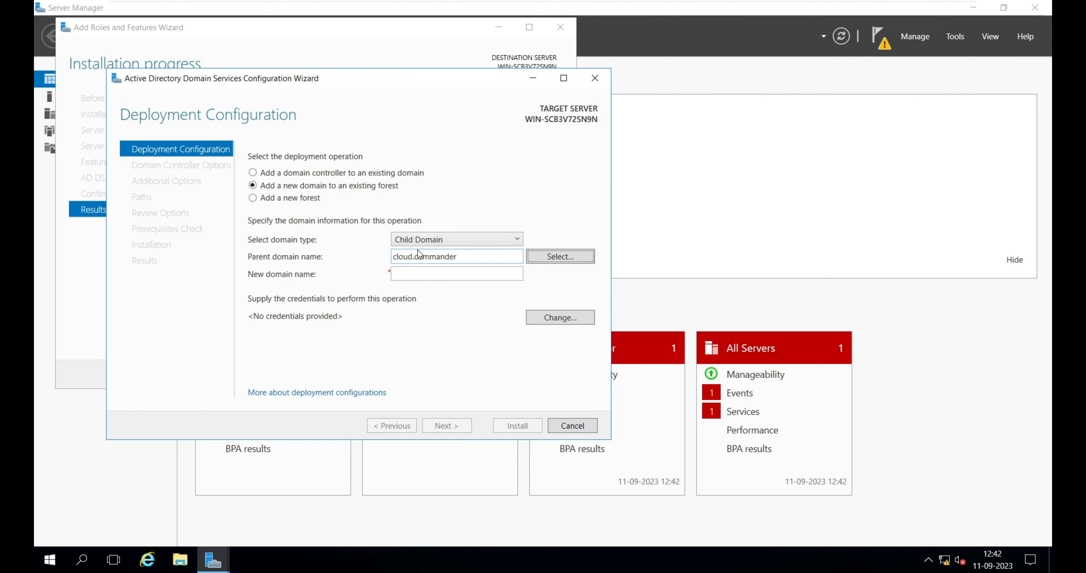
key(Return)
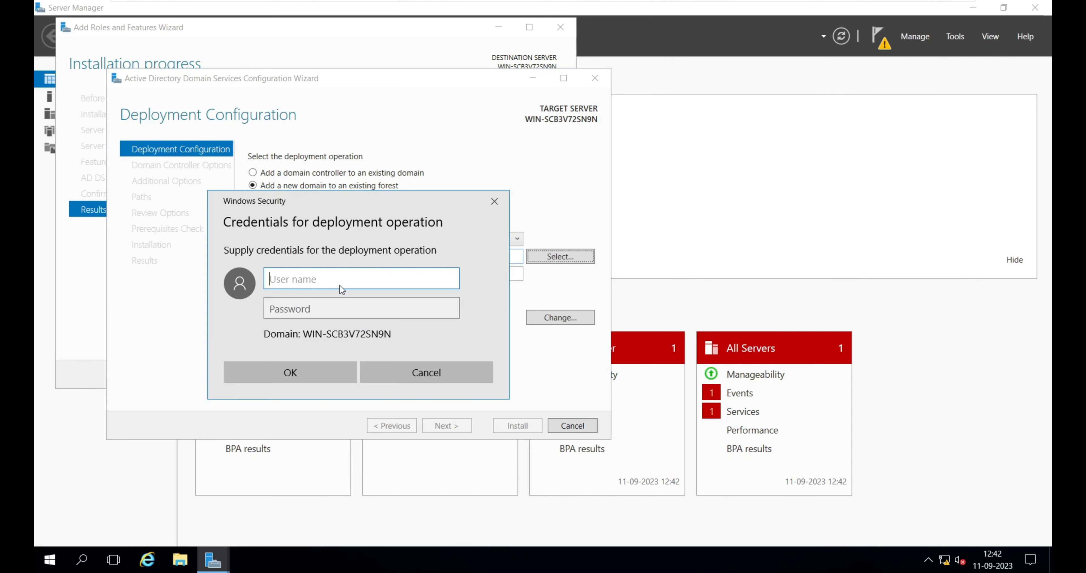
Supply deployment credentials with user name cloud\administartor and the administrator account password.
text(cloud\adm)
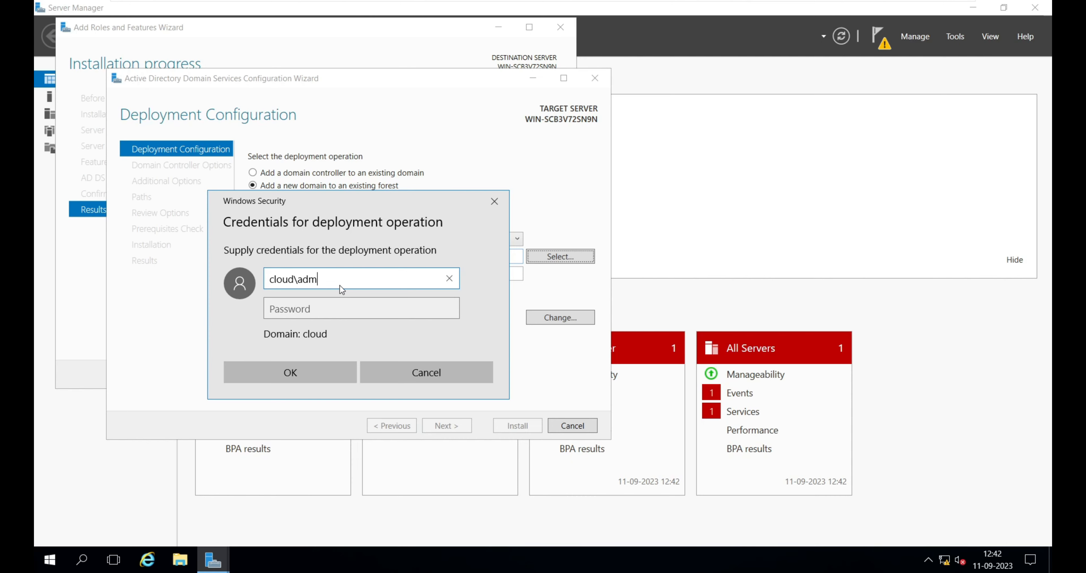
text(inistartor)
key(Tab)
text(••)
key(BackSpace)
key(BackSpace)
text(••••••••)
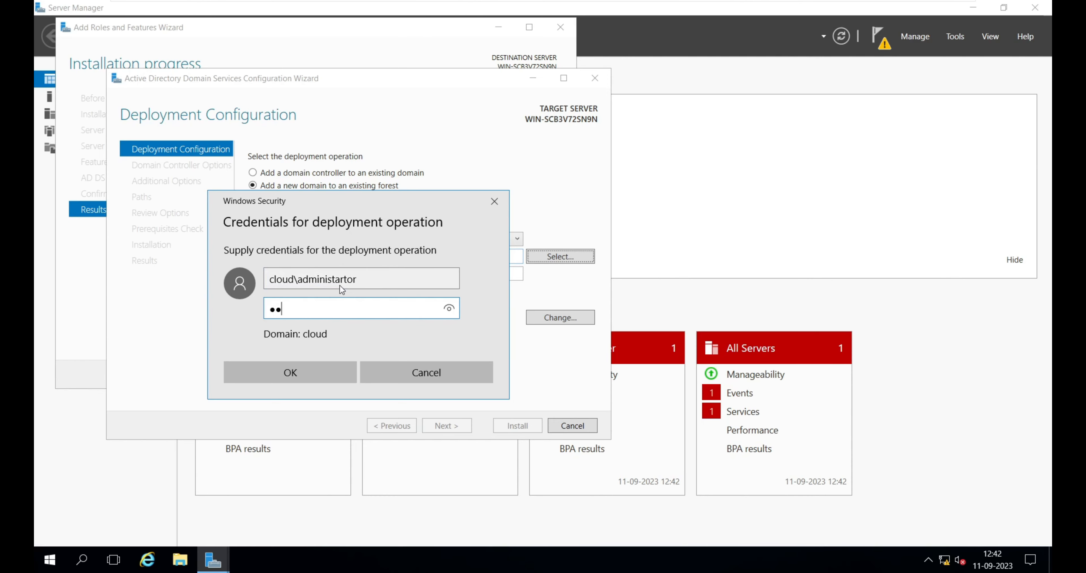
key(Return)
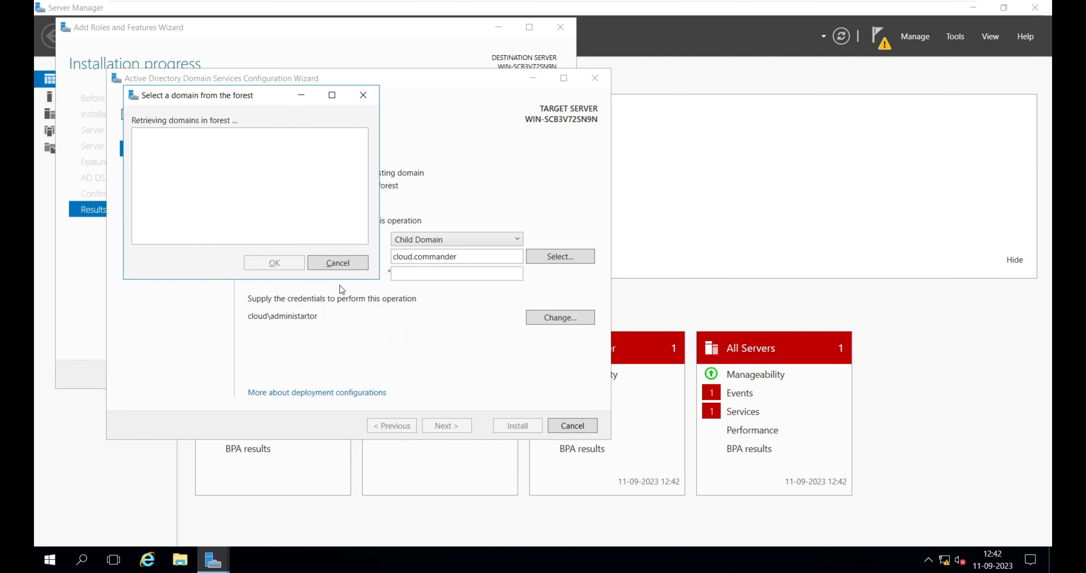
click(362, 95)
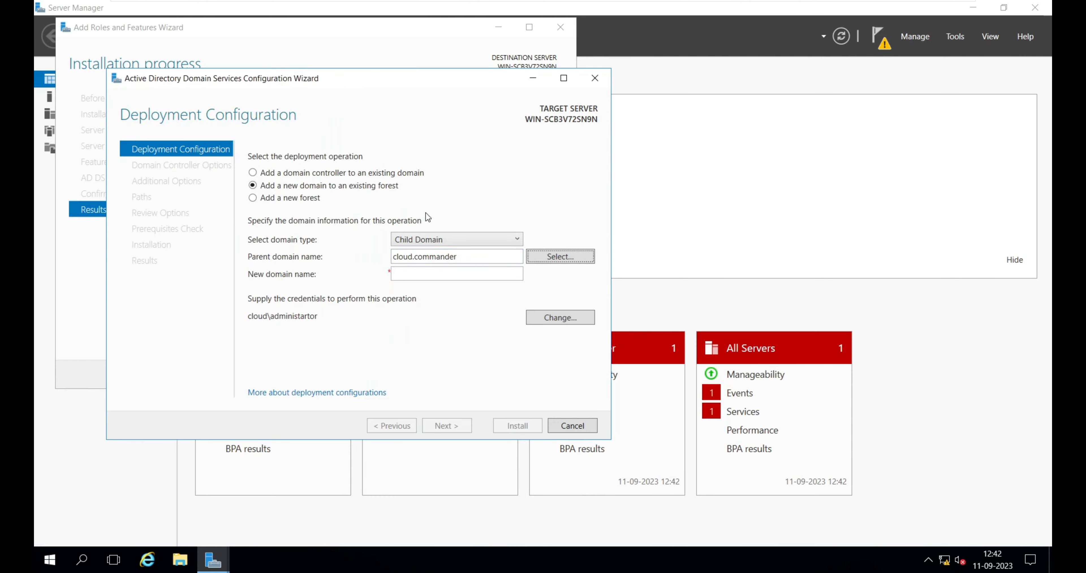
click(548, 262)
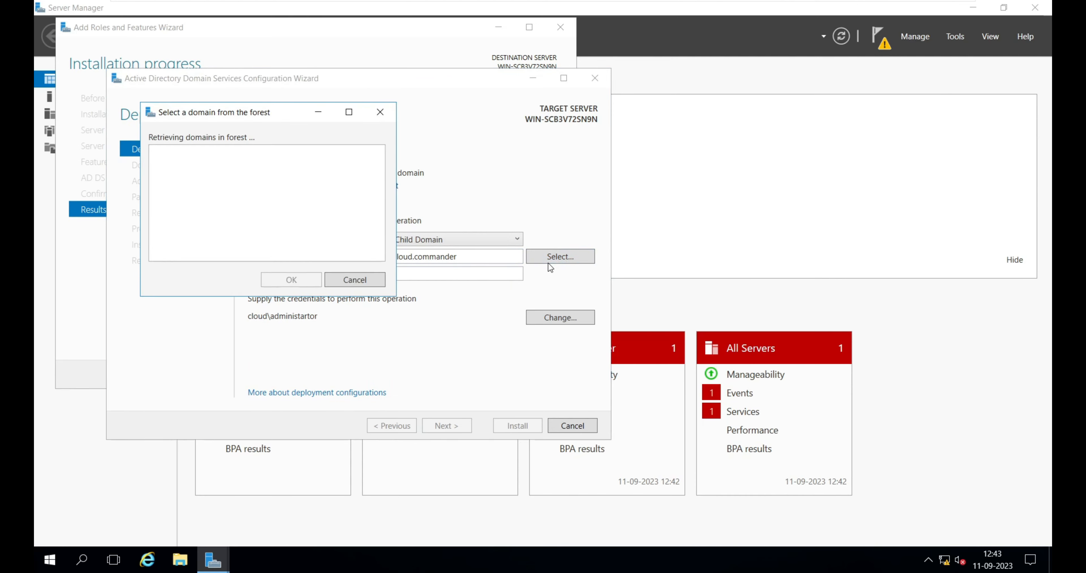
click(353, 280)
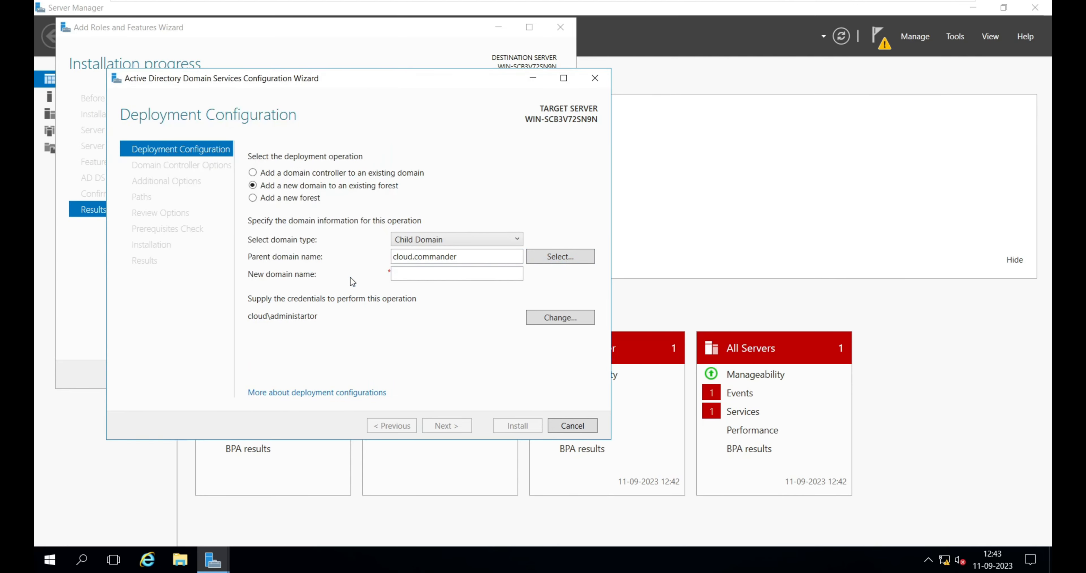
Change the deployment credentials to user name cloud\administrator and enter the administrator account password.
click(566, 323)
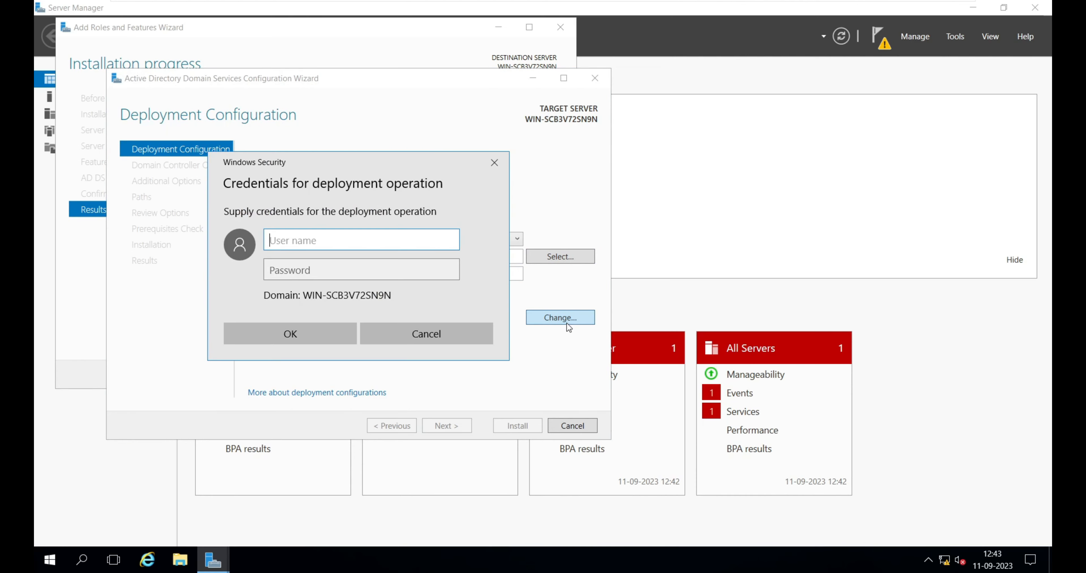
text(cloud\adminis)
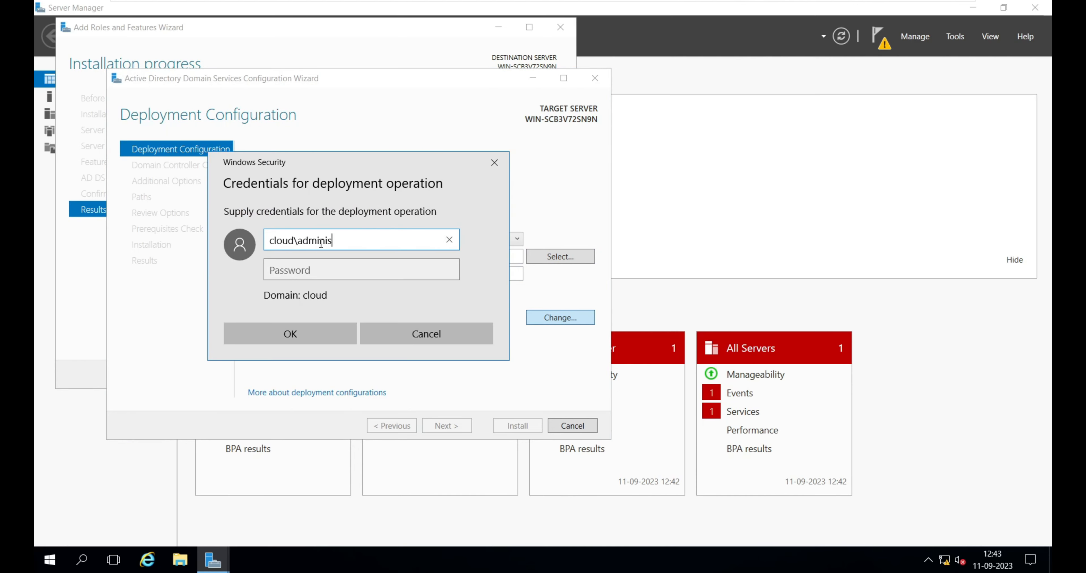
text(trator)
key(Tab)
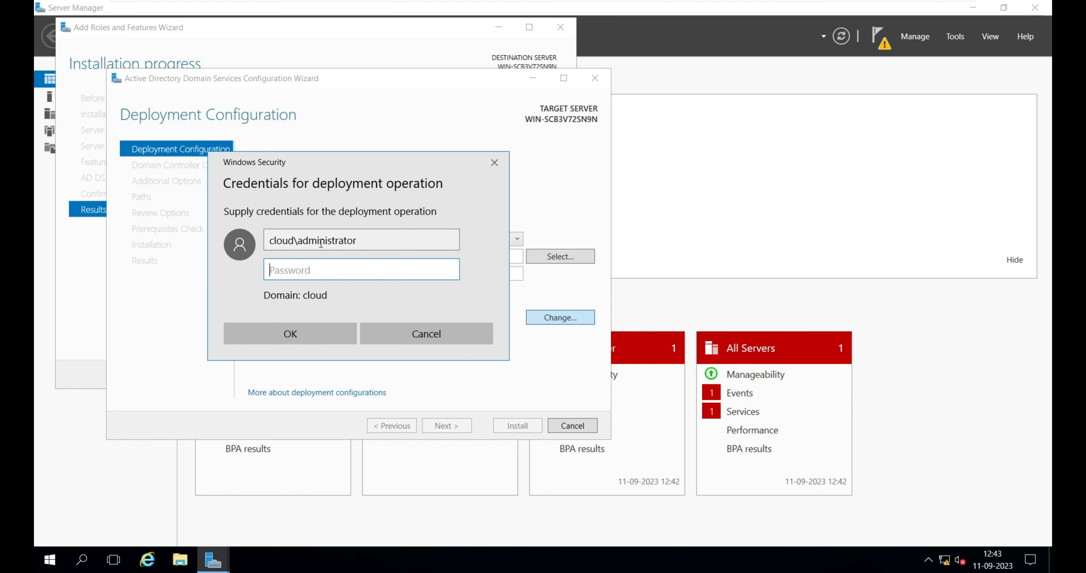
text(Password1)
drag(448, 269, 448, 269)
click(314, 329)
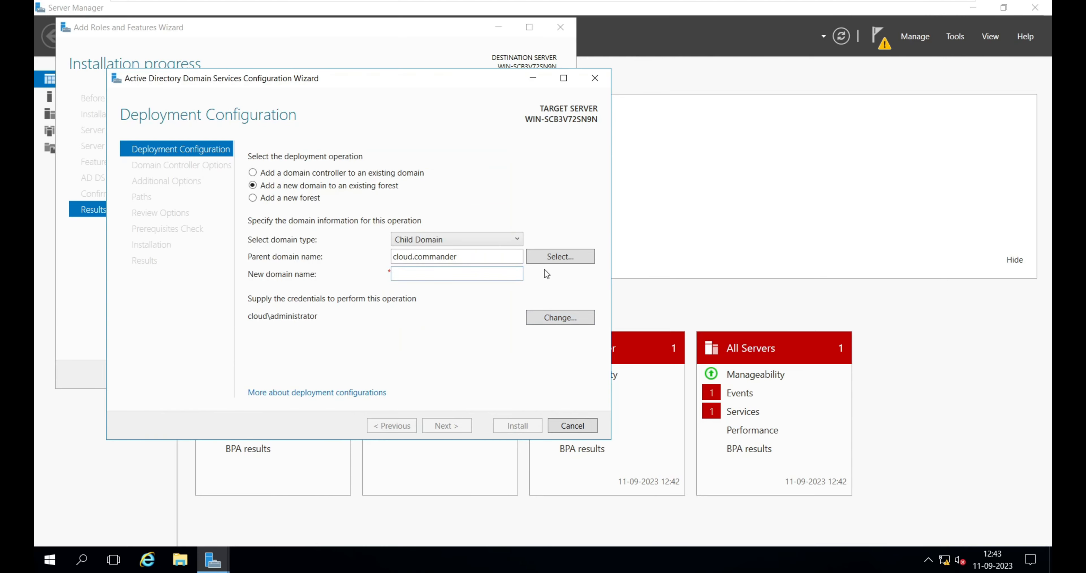
Select cloud.commander from the forest's domain list as the parent domain.
click(566, 263)
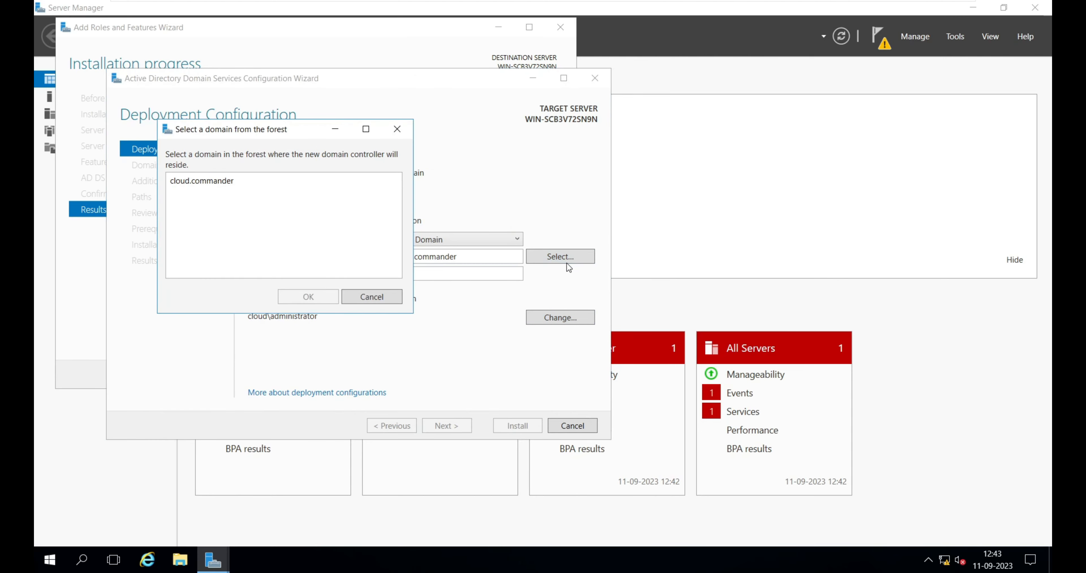
click(218, 183)
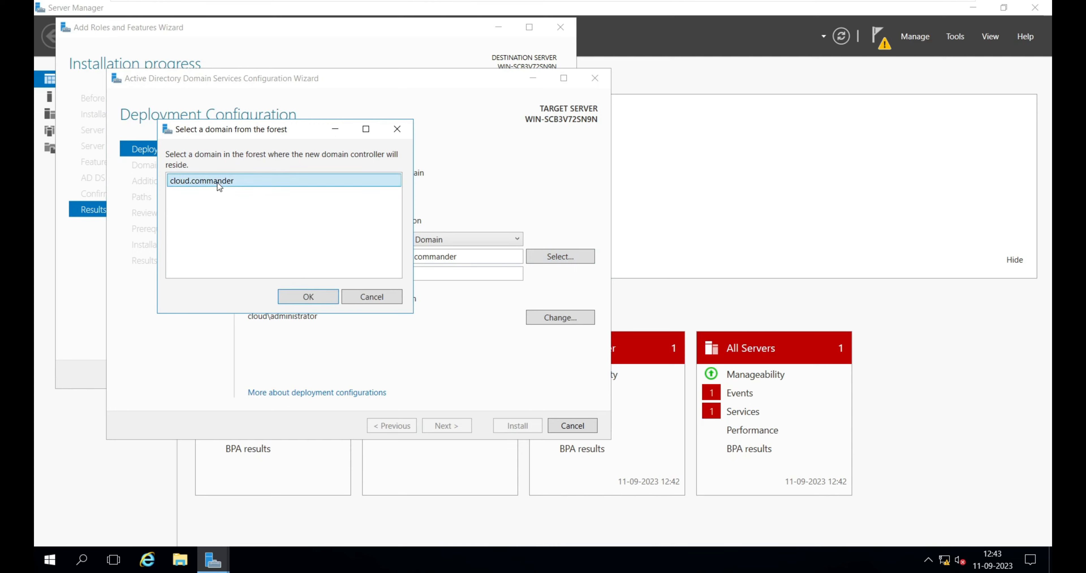
click(308, 297)
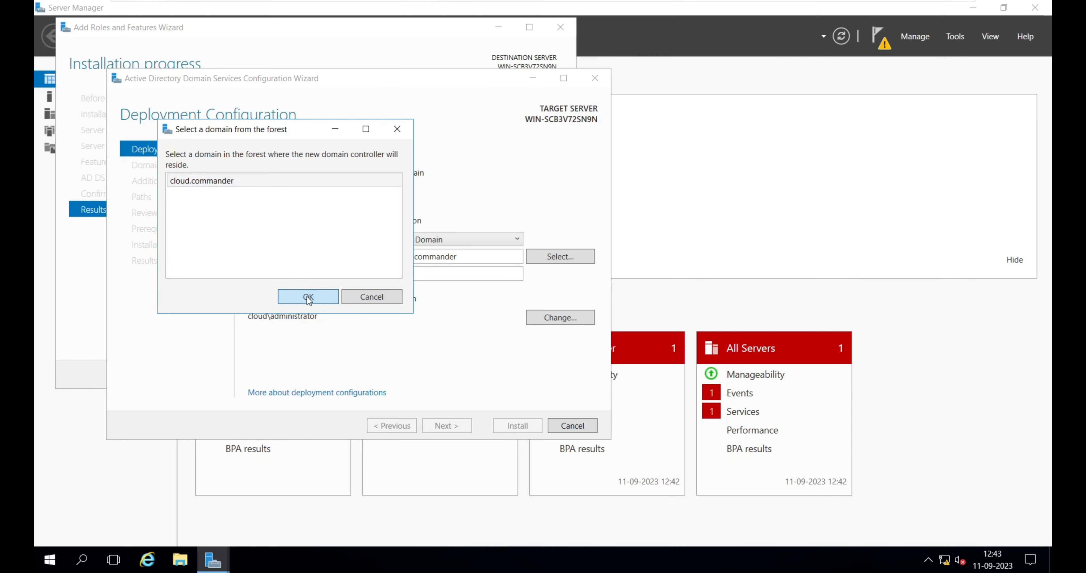
Enter local as the new child domain name and continue to the domain controller options.
click(419, 272)
text(local)
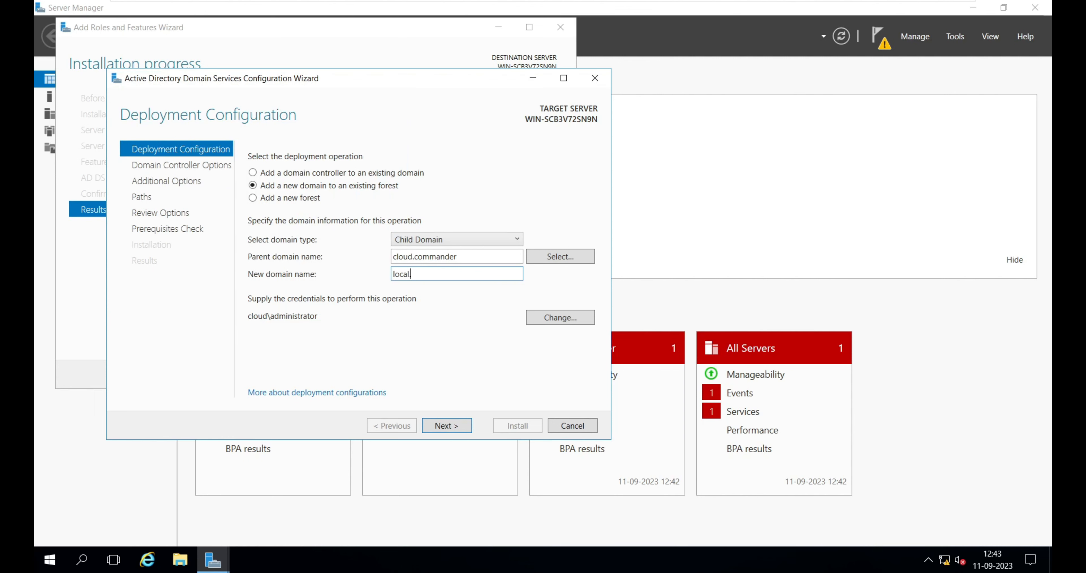
text(.com)
key(BackSpace)
key(BackSpace)
key(BackSpace)
key(BackSpace)
double_click(406, 273)
click(447, 424)
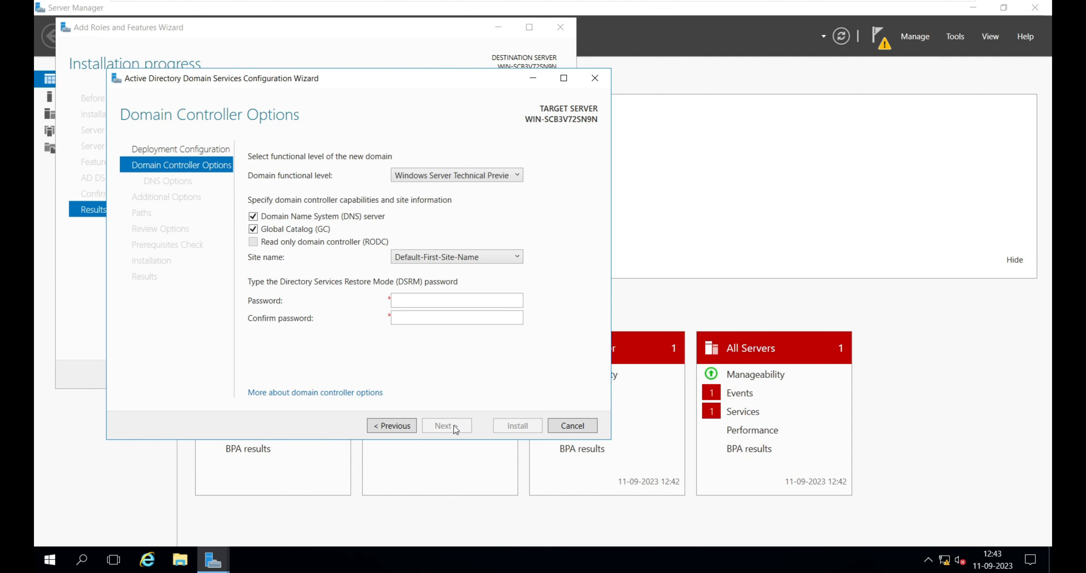
Enter and confirm the Directory Services Restore Mode password, then continue.
text(•••••••••)
key(Tab)
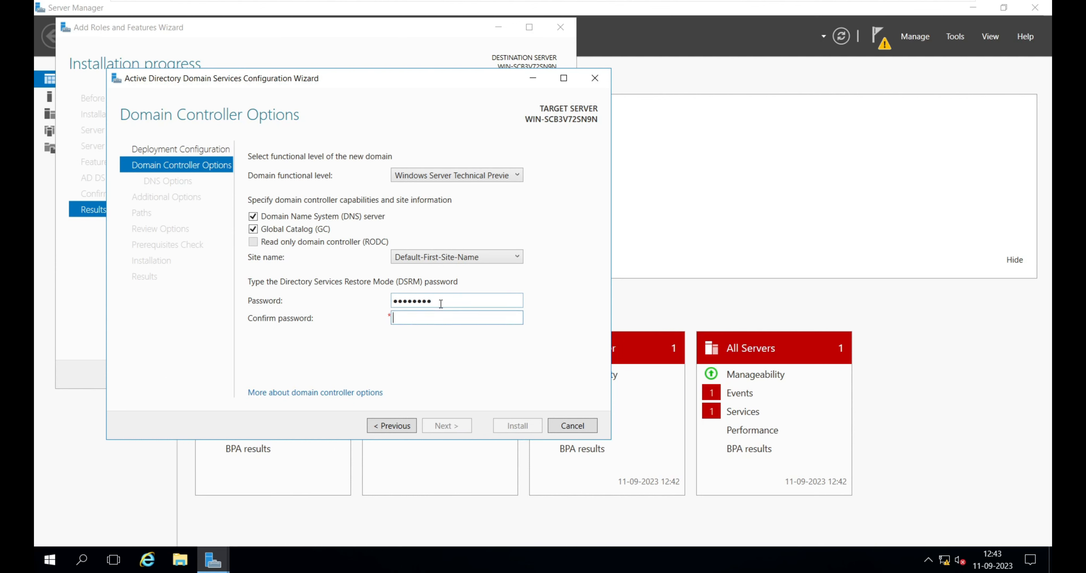
text(•••••••••)
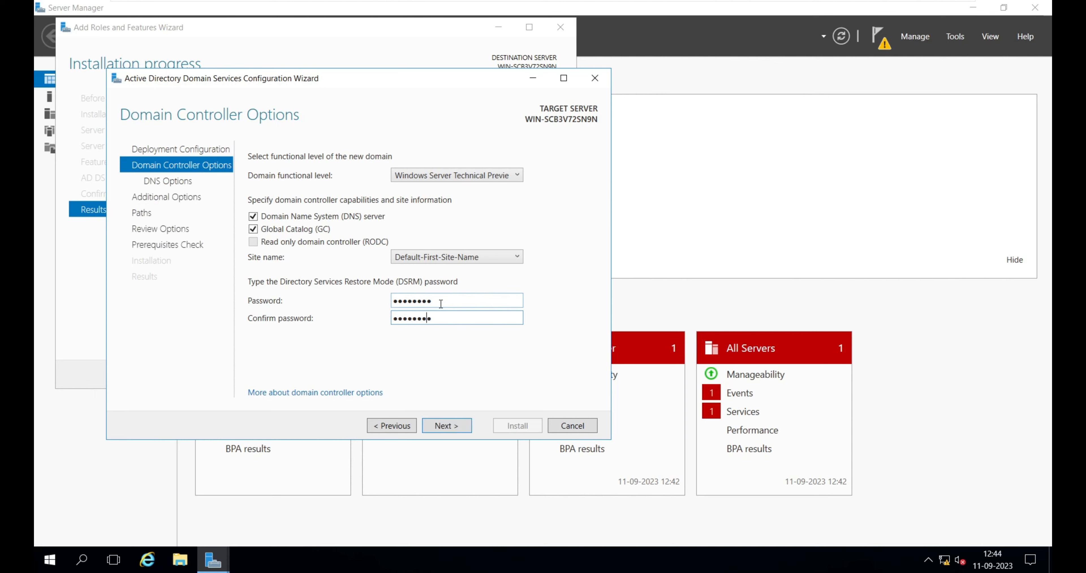
key(Return)
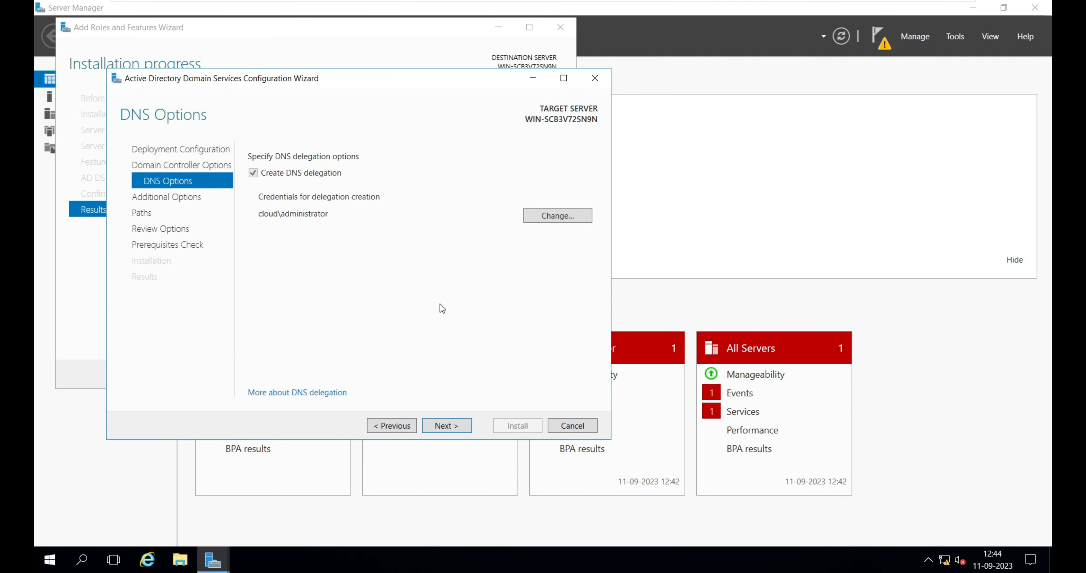
Accept the default DNS delegation, NetBIOS name LOCAL and database paths, then start the installation.
click(448, 426)
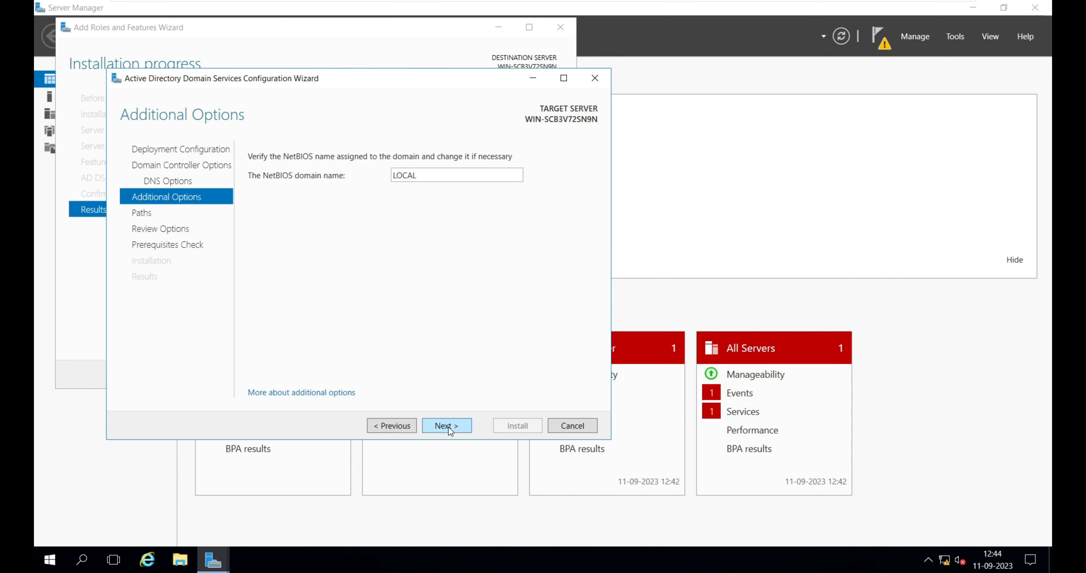
click(448, 427)
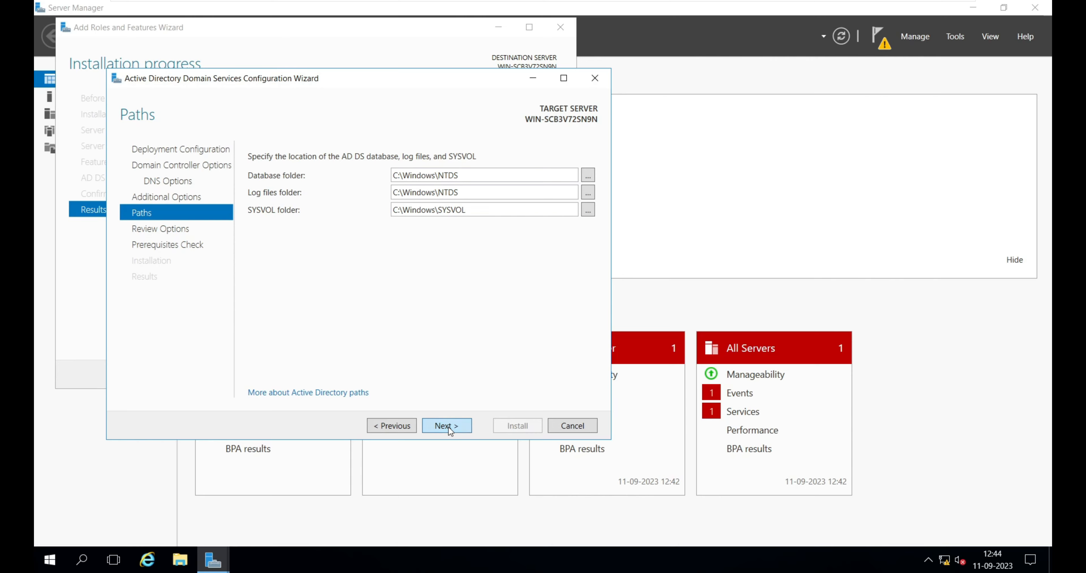
click(448, 426)
click(449, 427)
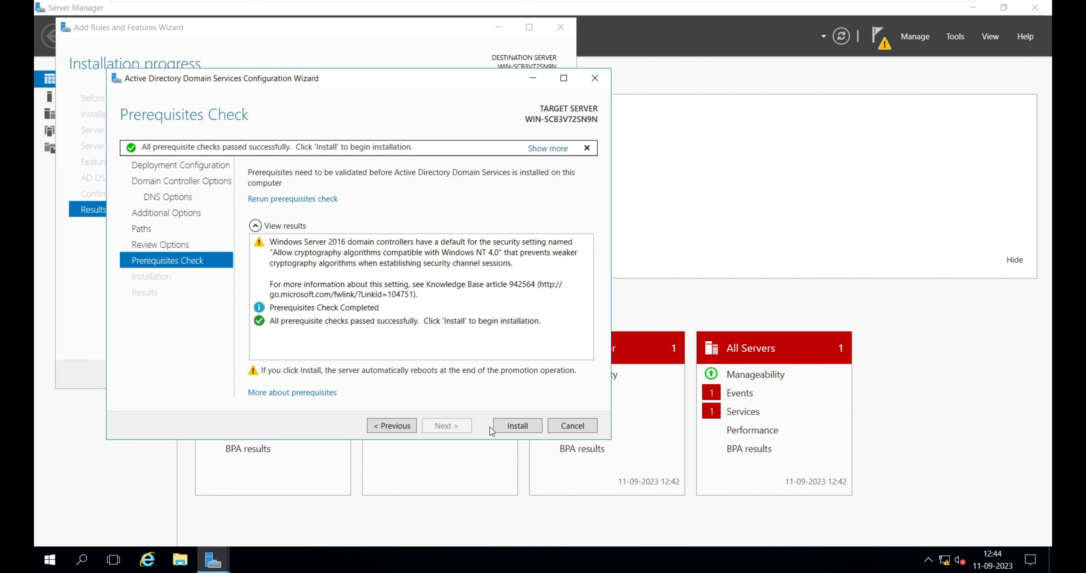
click(526, 427)
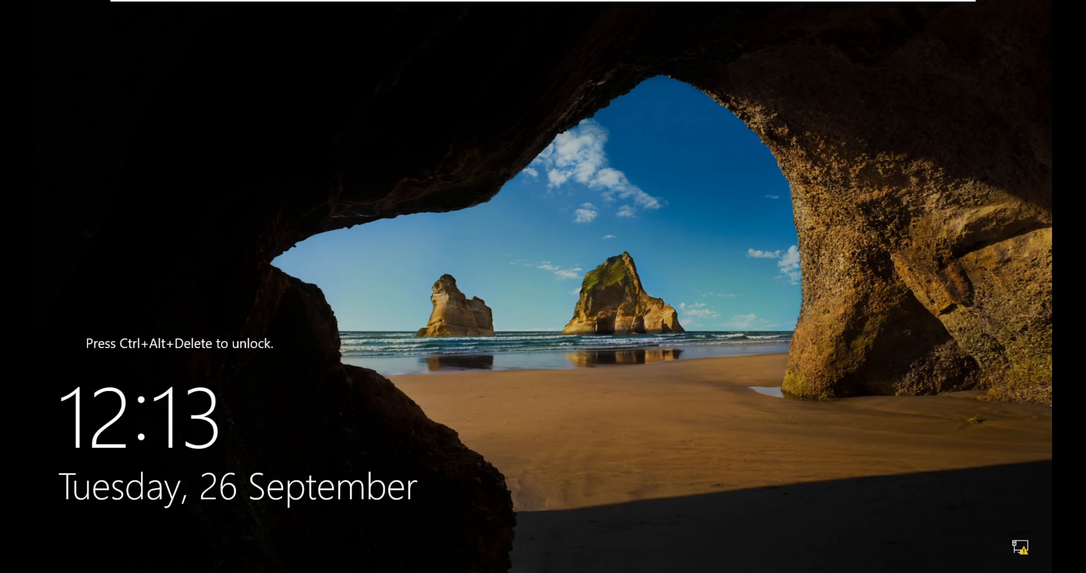
Sign in to the restarted server as LOCAL\Administrator with the account password.
key(ctrl+alt+Delete)
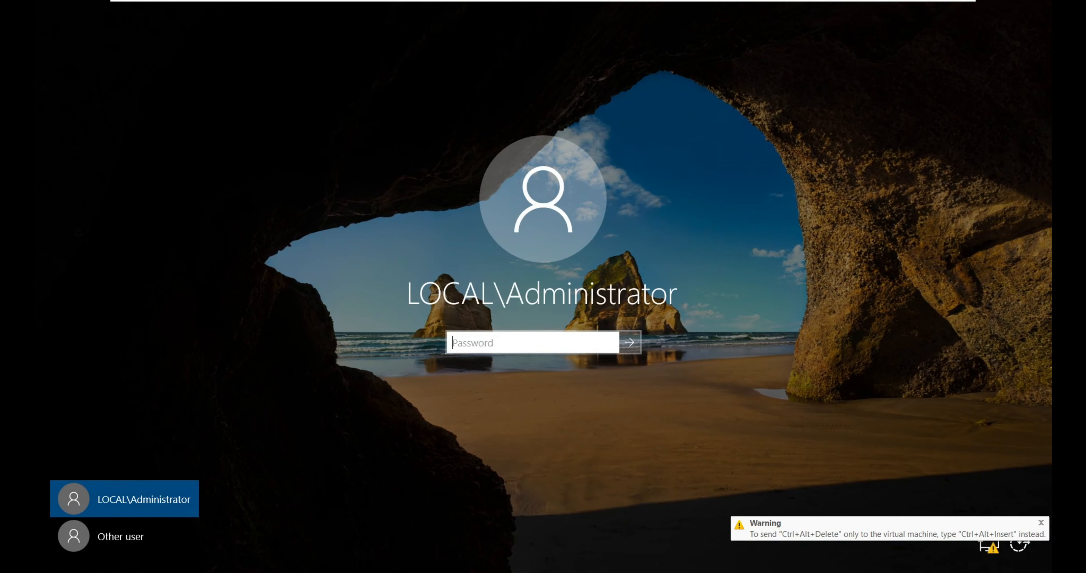
text(••••••••)
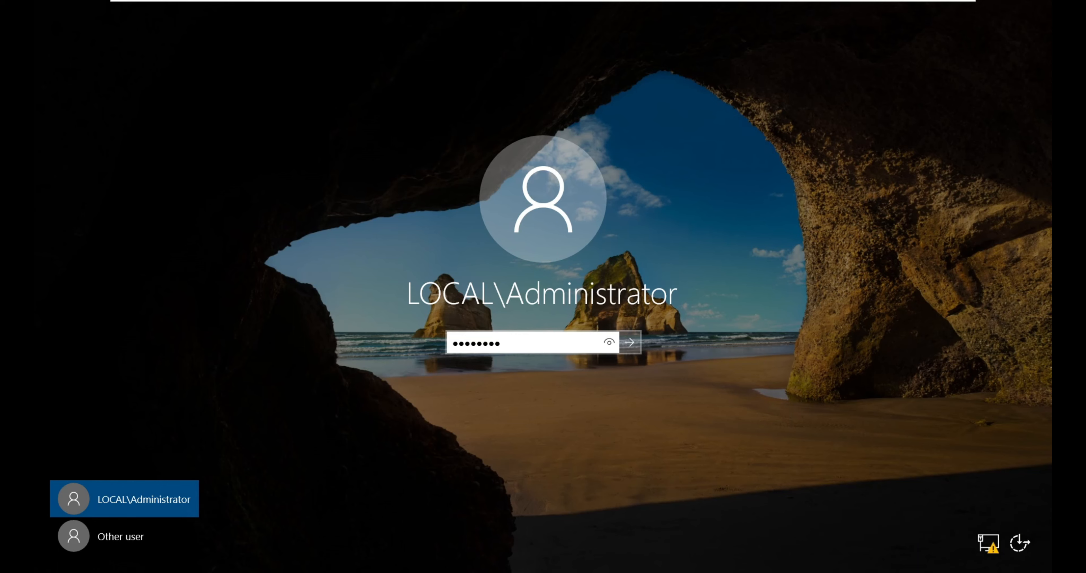
key(Return)
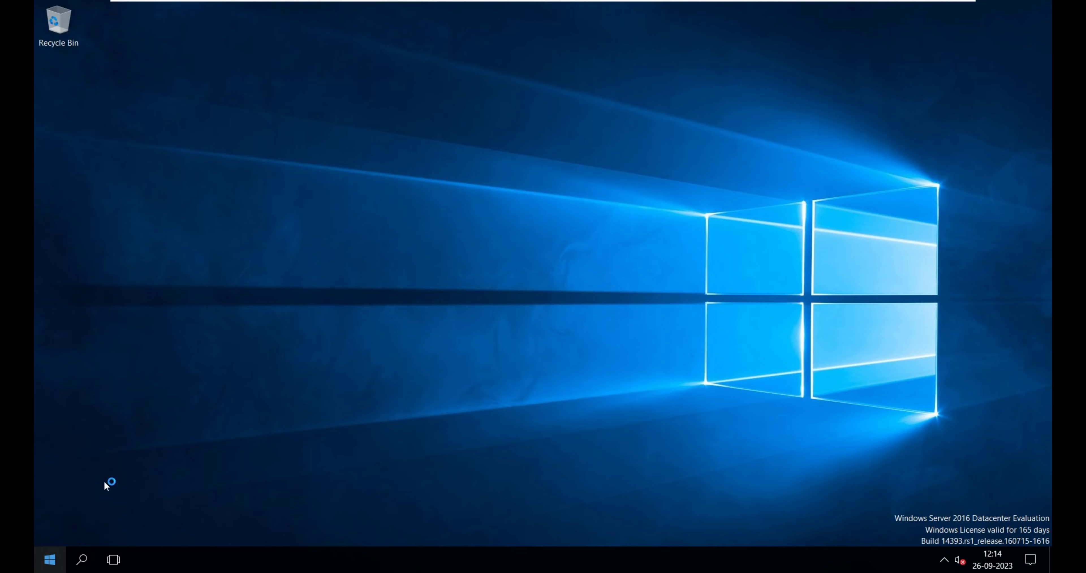
Open Server Manager and inspect the local server's domain membership properties.
click(58, 553)
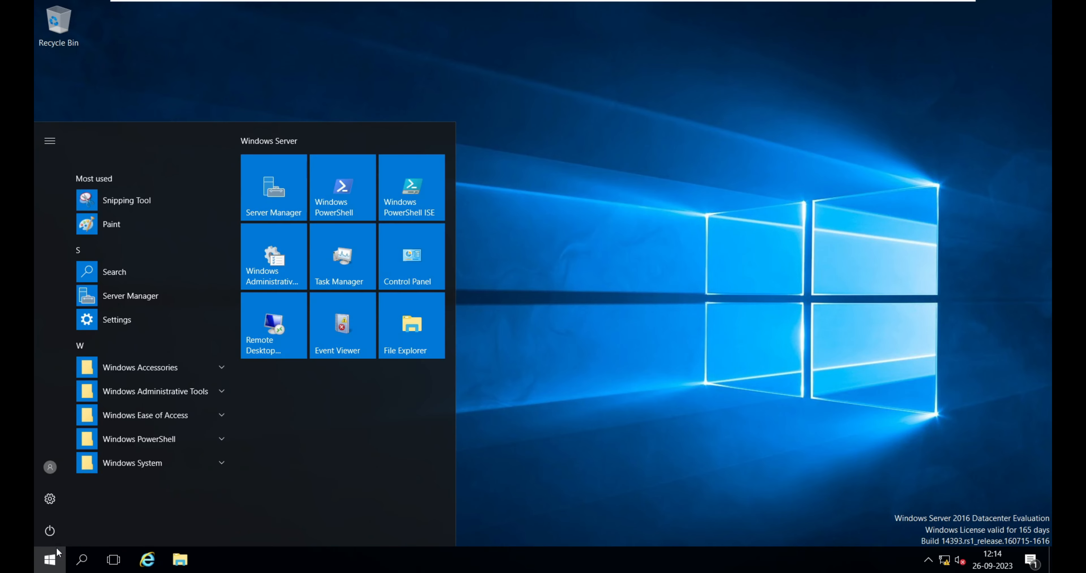
click(278, 187)
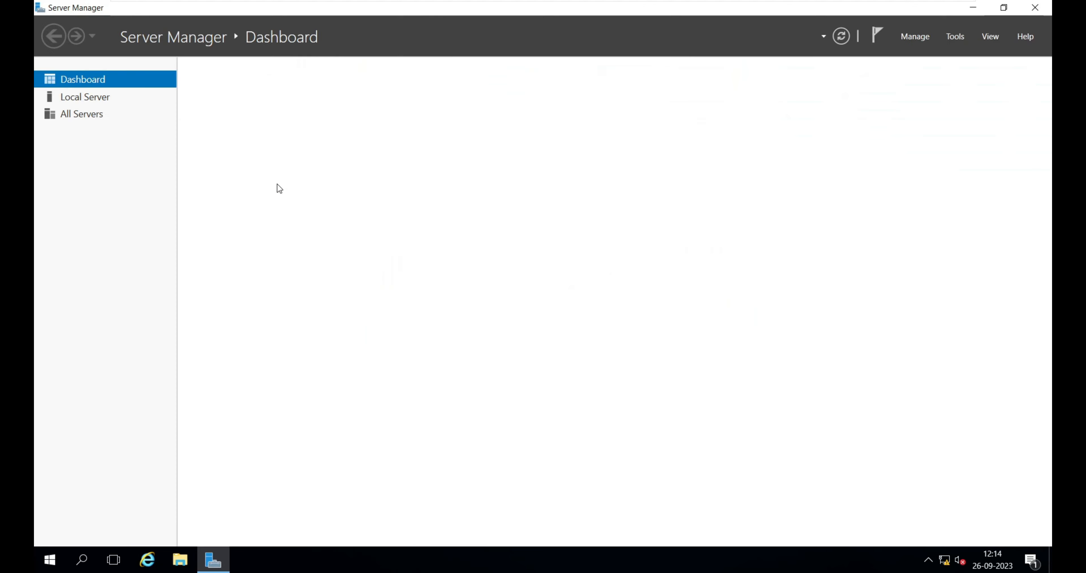
click(82, 97)
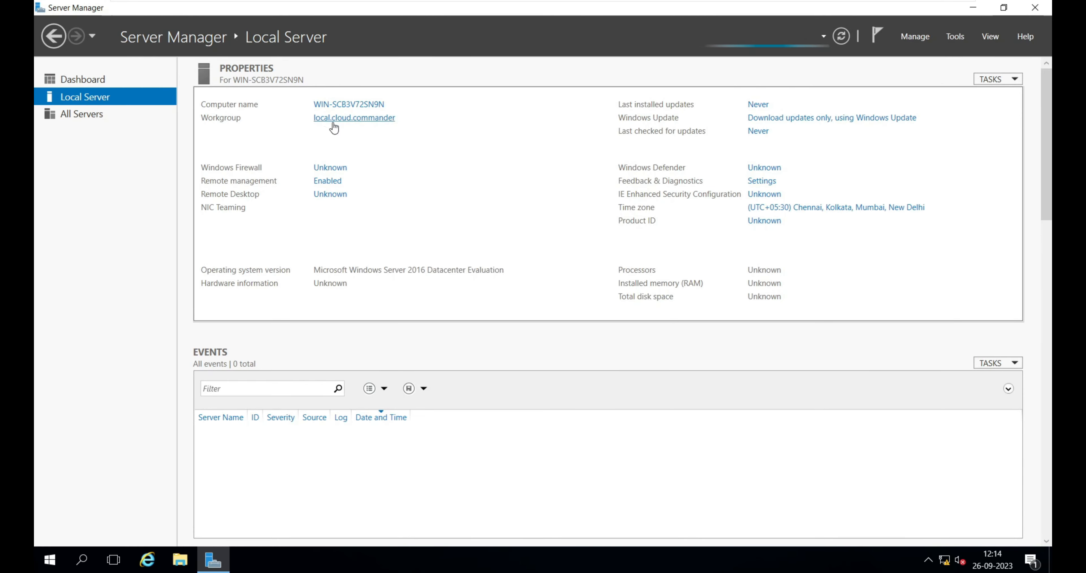
click(361, 121)
Open Active Directory Users and Computers, browse the local.cloud.commander domain, and close the console.
click(959, 36)
click(947, 112)
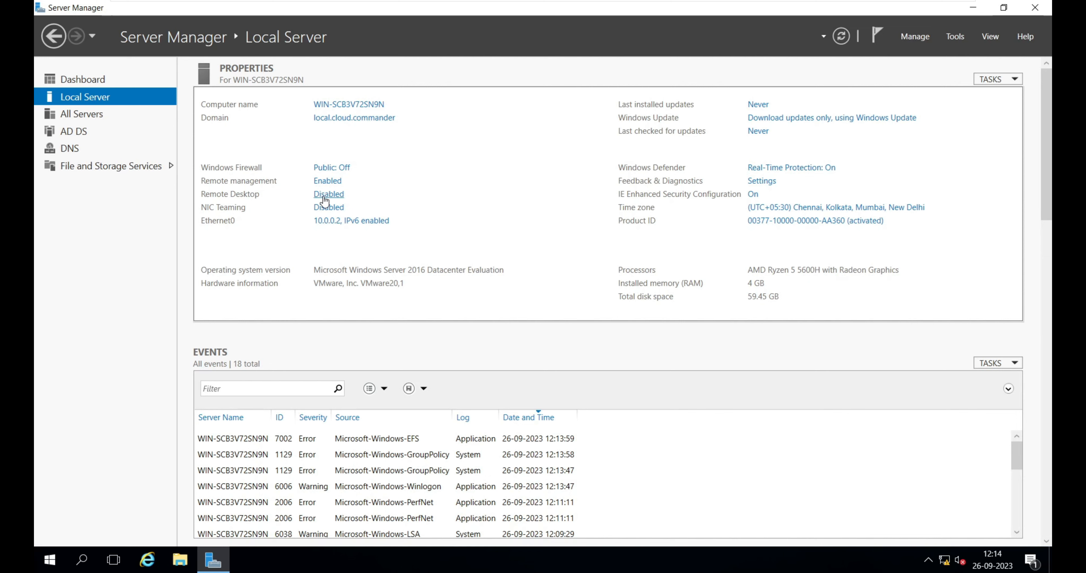
click(963, 40)
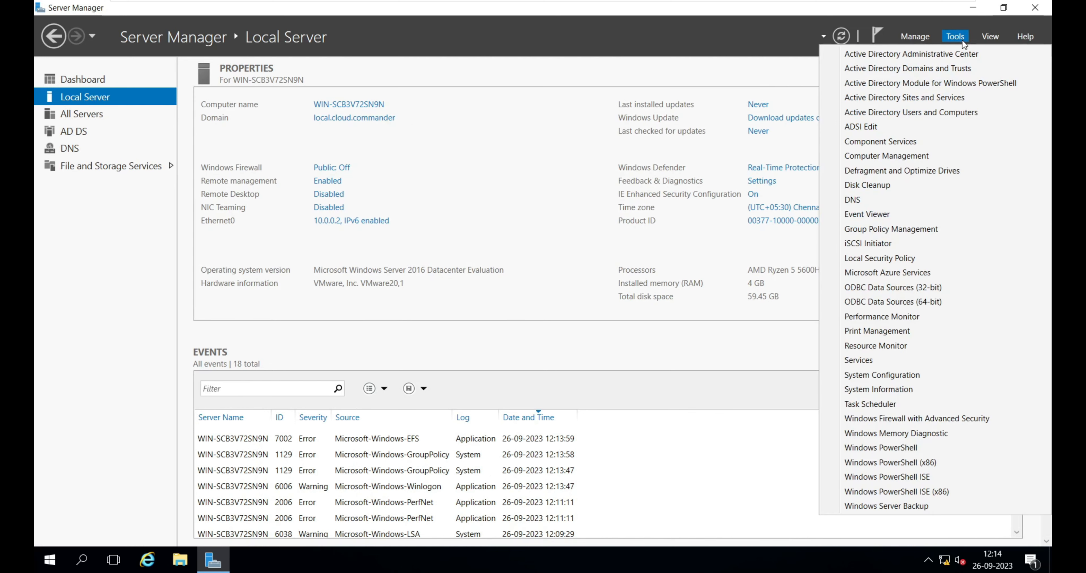
click(921, 112)
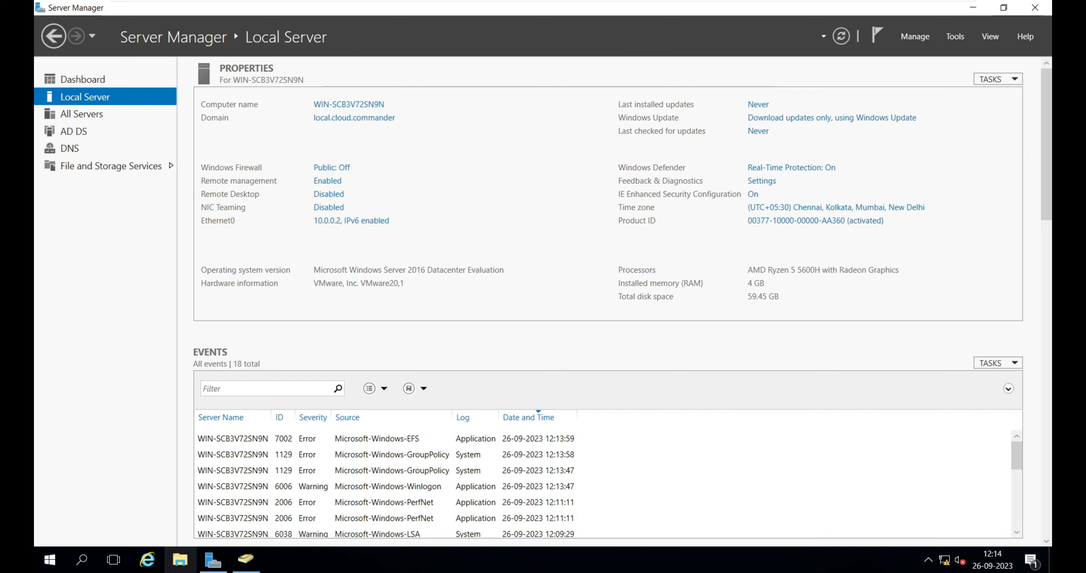
click(250, 561)
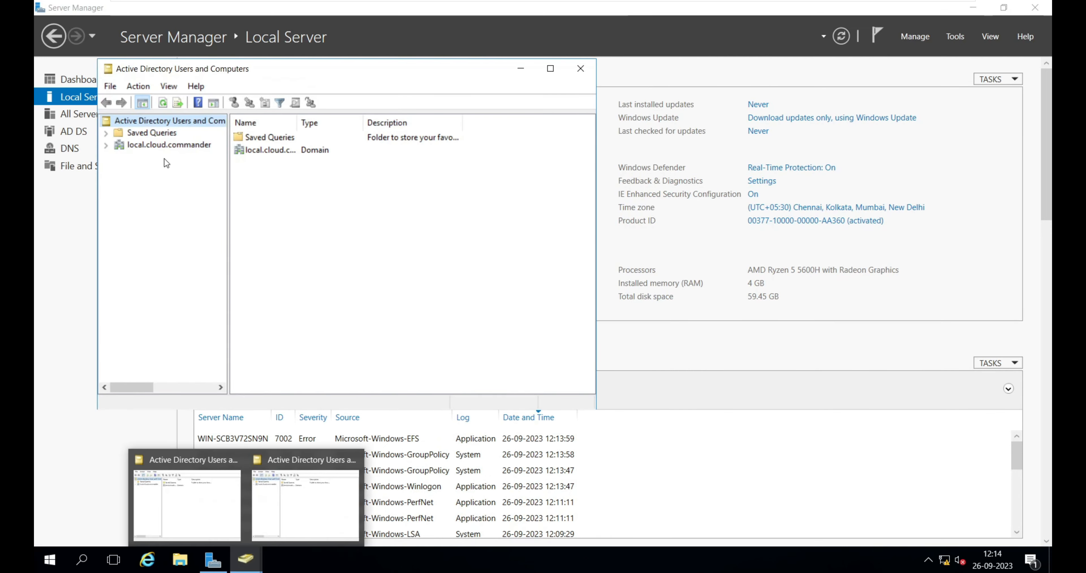
click(148, 147)
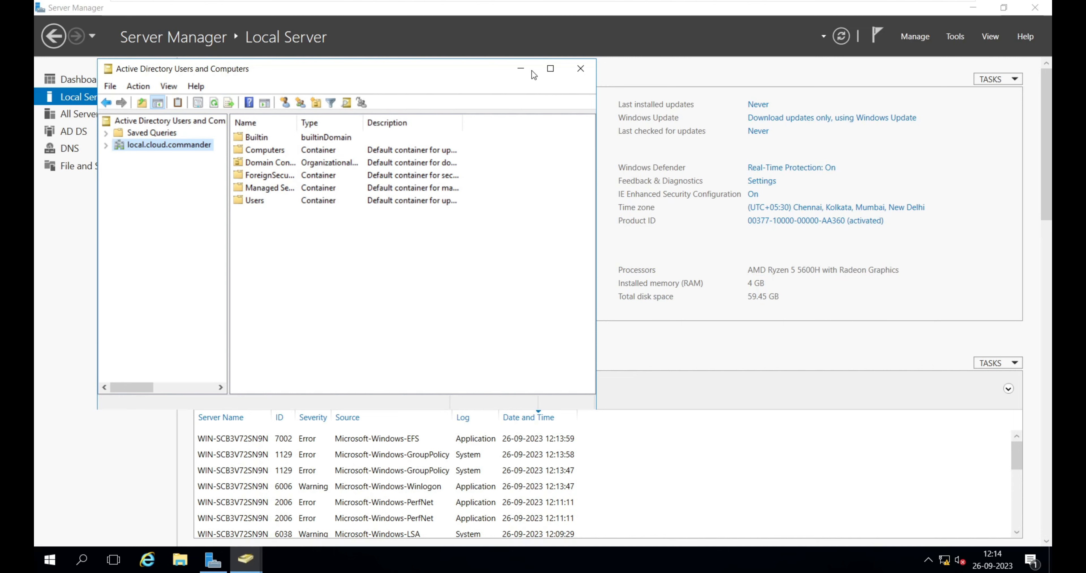
click(586, 68)
Run gpresult /r in a Command Prompt and examine the OS configuration role of the server.
key(super+r)
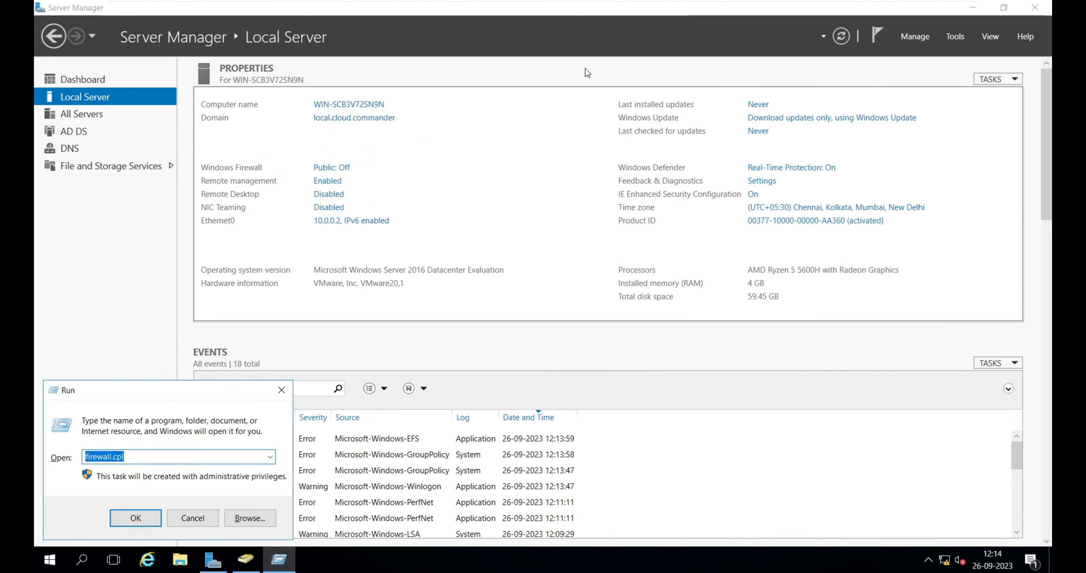
text(cmd)
key(Return)
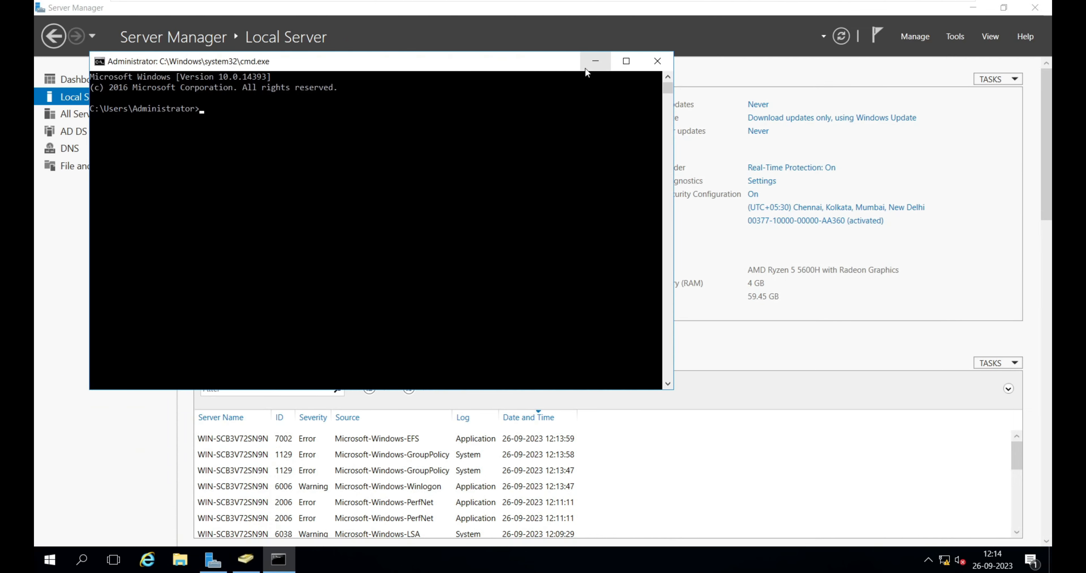
text(gpres)
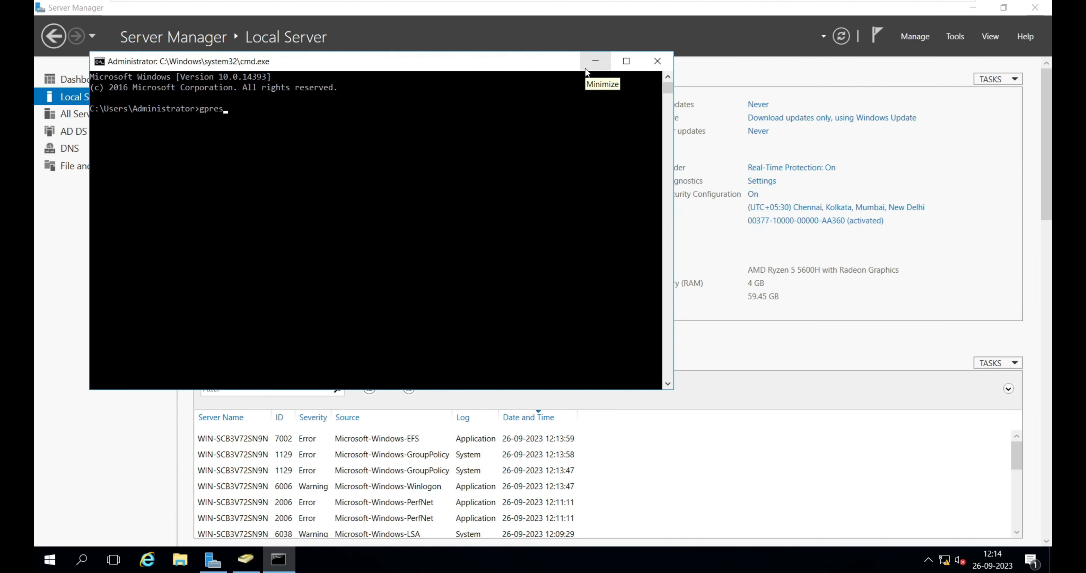
text(ult /r)
key(Return)
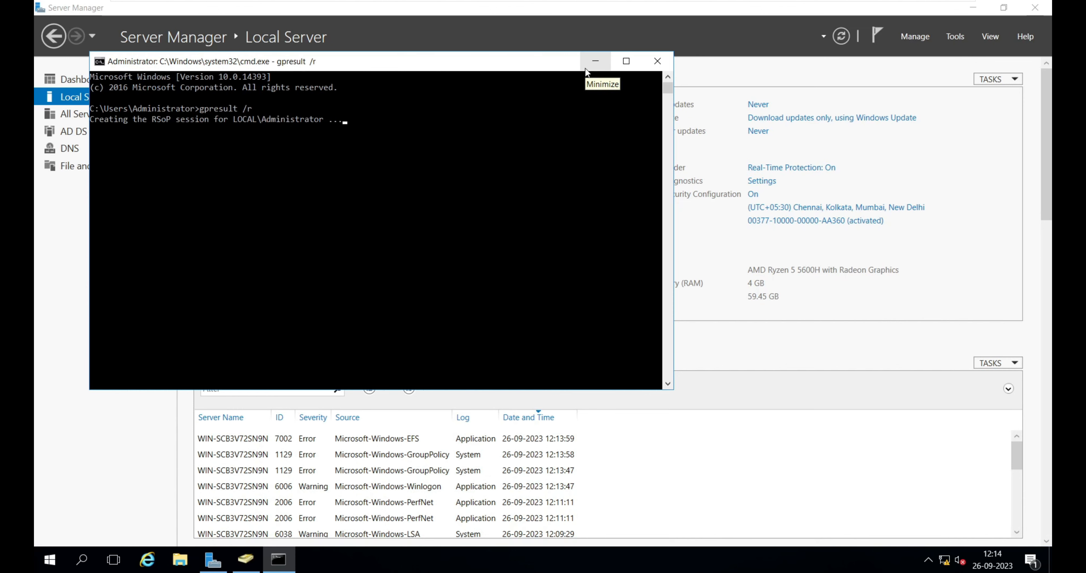
drag(220, 227, 359, 224)
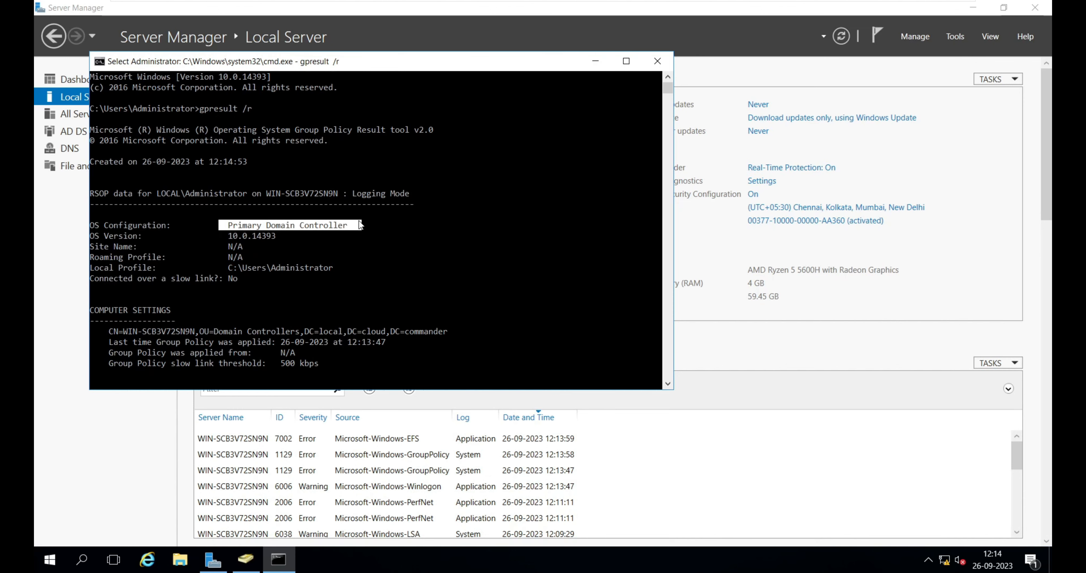
Switch to the Server-1 (DC) virtual machine and unlock it as CLOUD\Administrator with the account password.
mouse_move(696, 1)
click(653, 14)
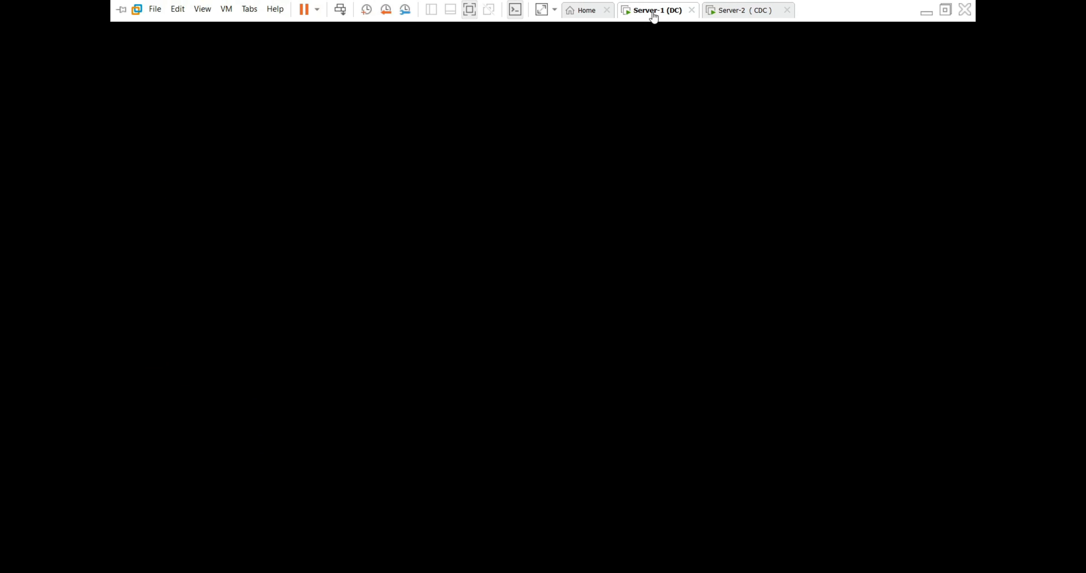
key(ctrl+alt+Delete)
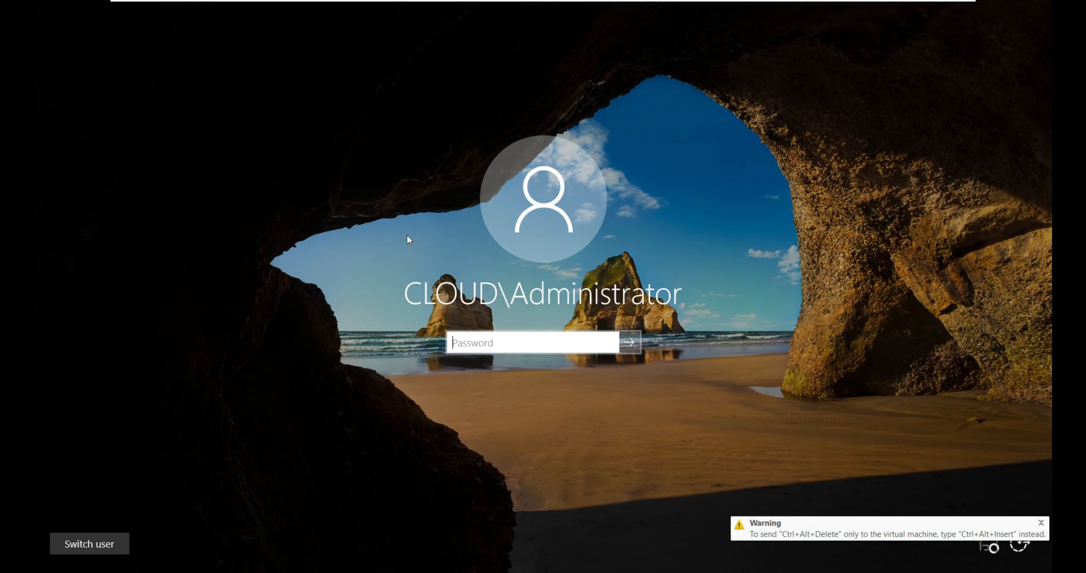
text(******)
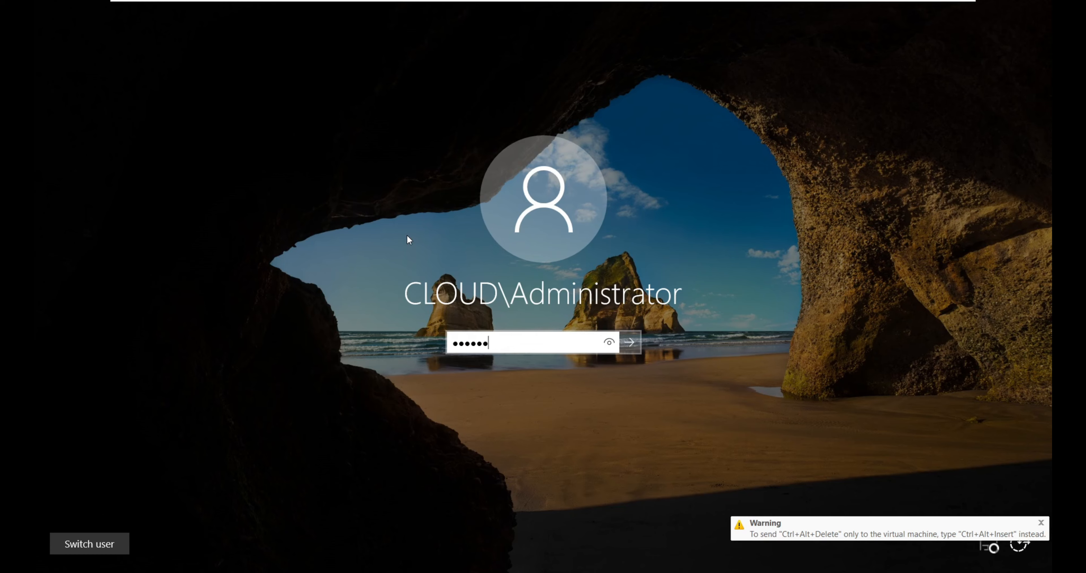
text(*)
key(Return)
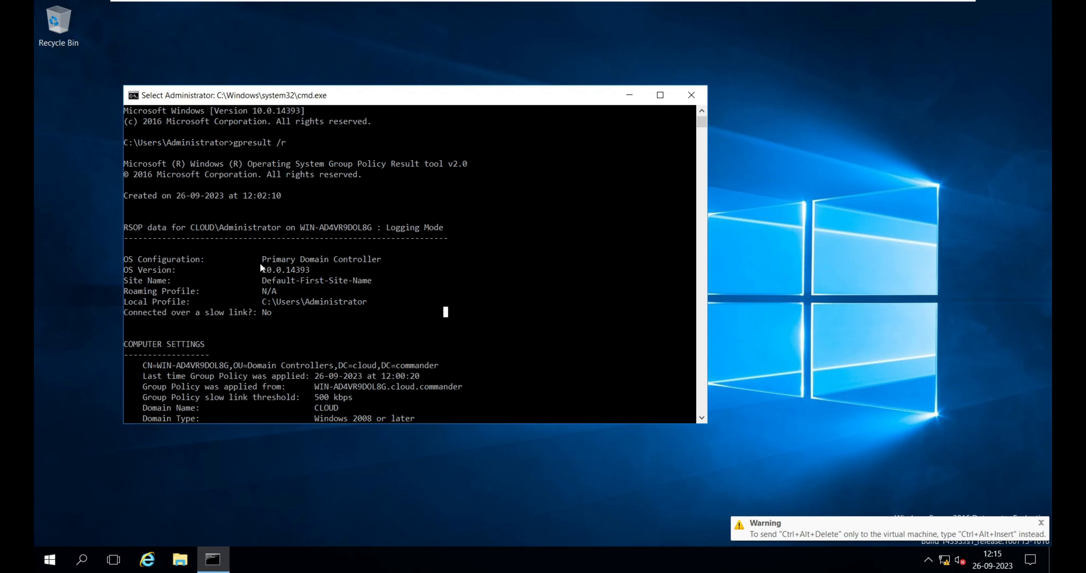
Examine Server-1's gpresult output, highlighting its OS configuration role and the domain components of its computer name.
drag(262, 259, 383, 252)
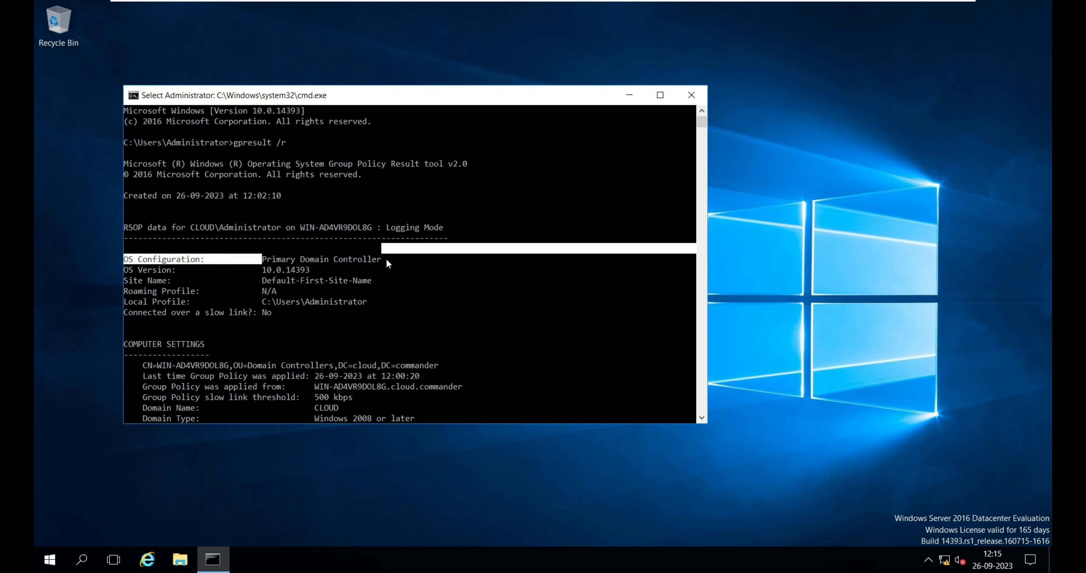
click(385, 258)
mouse_move(734, 17)
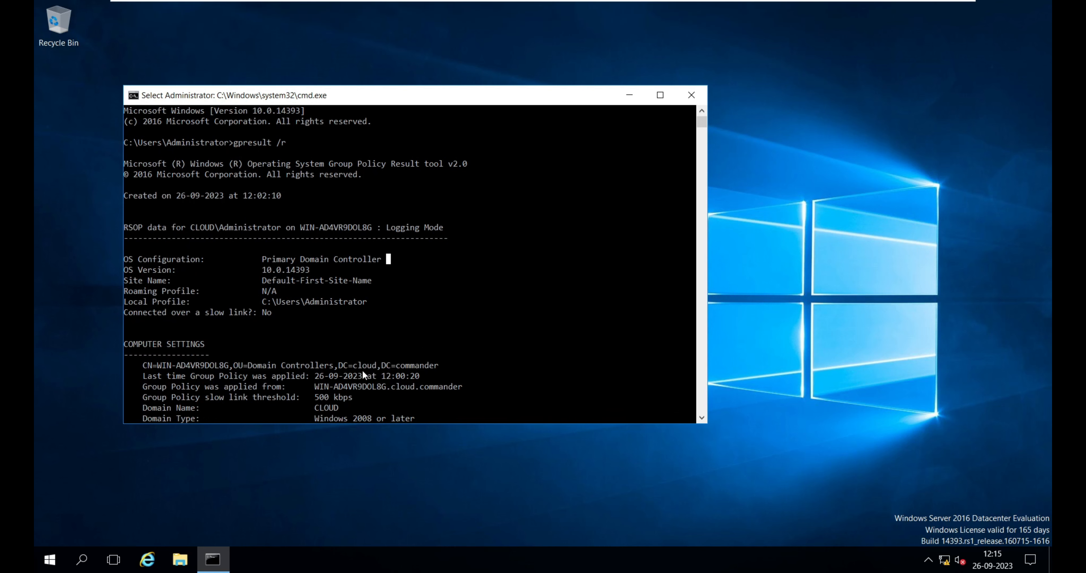
drag(339, 365, 423, 369)
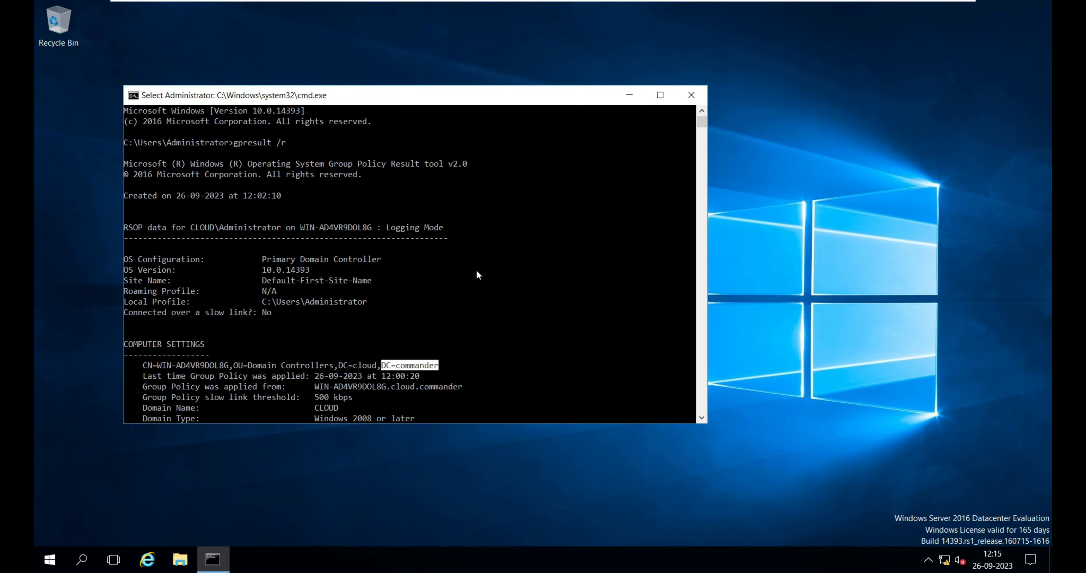
Switch back to Server-2 and compare the domain components in its gpresult computer settings and OS configuration.
mouse_move(611, 2)
click(726, 11)
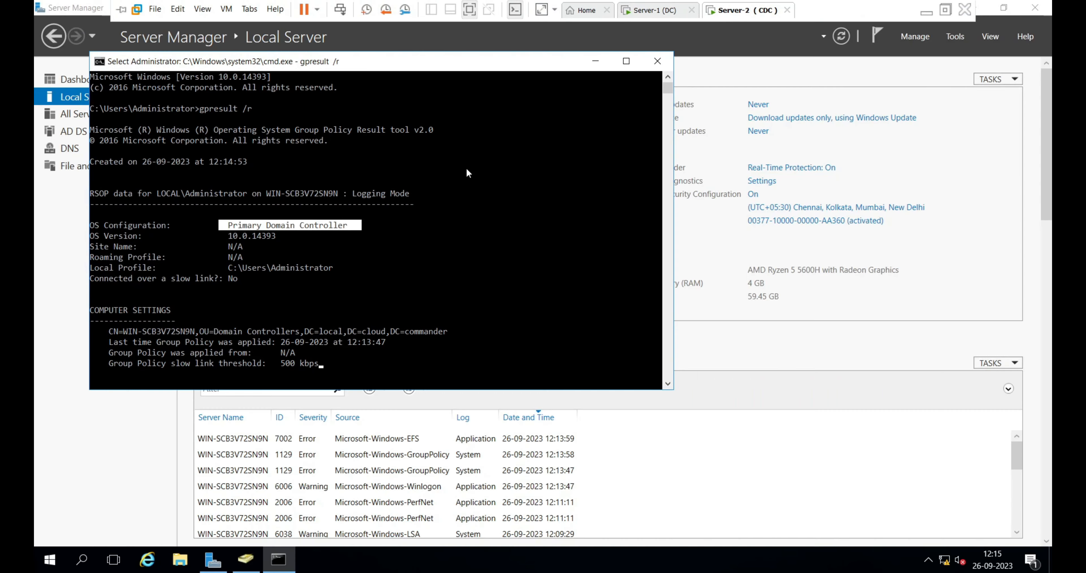
drag(465, 169, 353, 333)
click(345, 319)
click(352, 331)
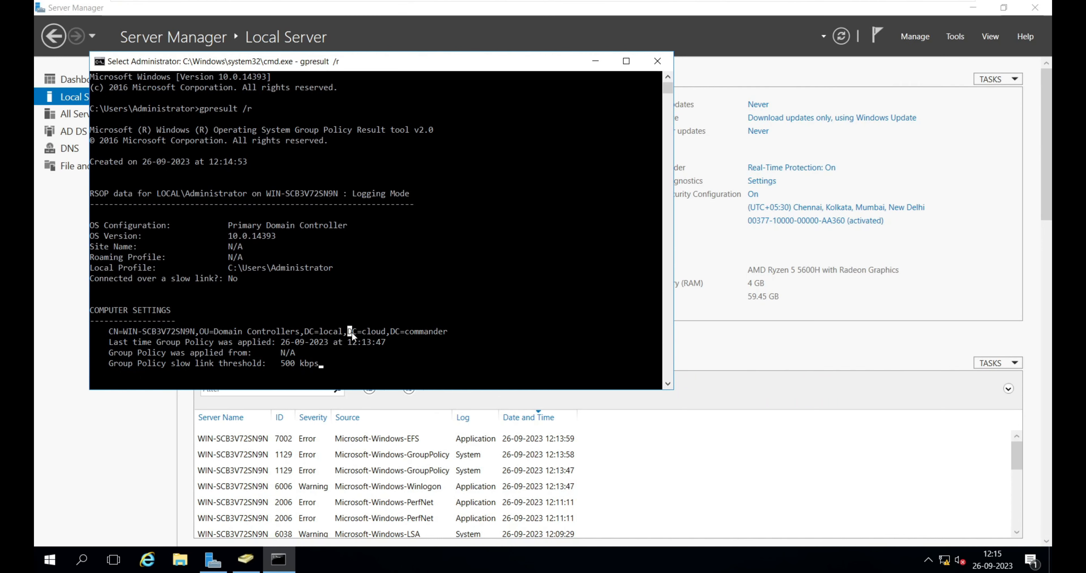
click(430, 331)
click(364, 258)
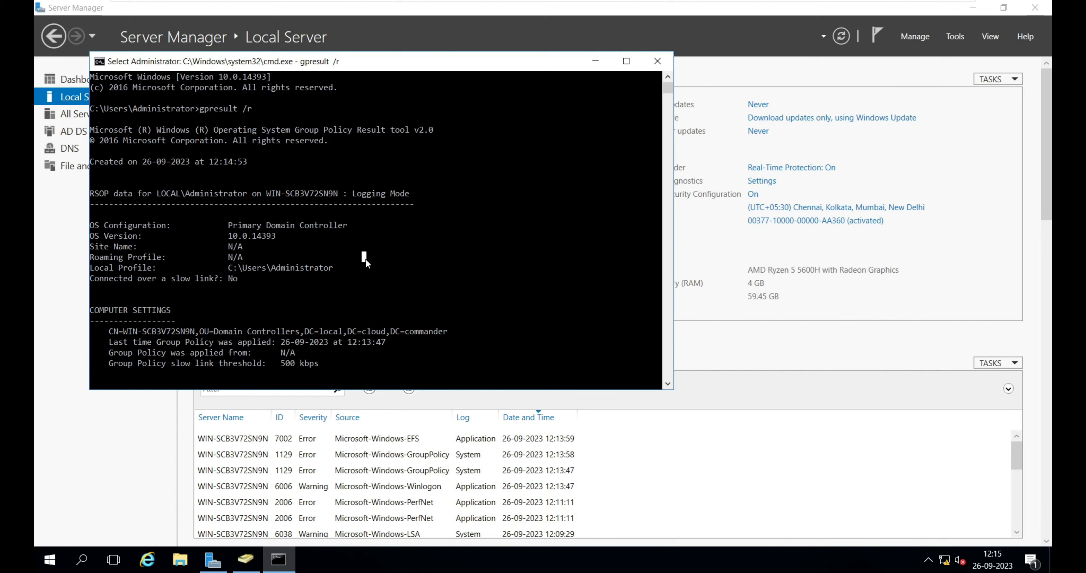